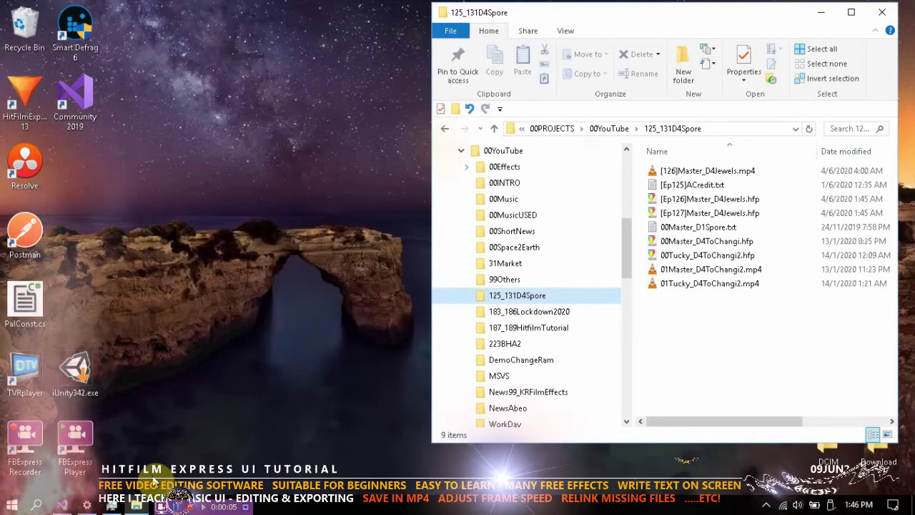
Launch HitFilm Express 13 and decline the offered update.
left_click(32, 107)
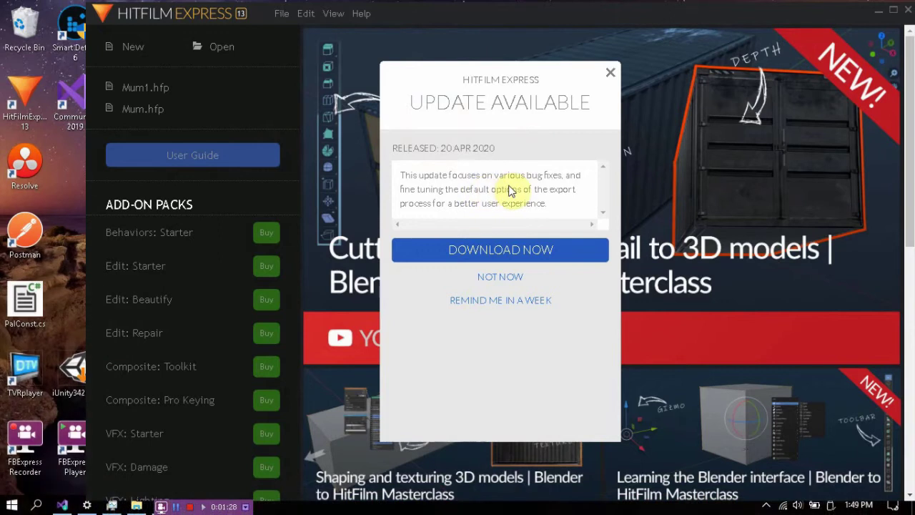
left_click(501, 278)
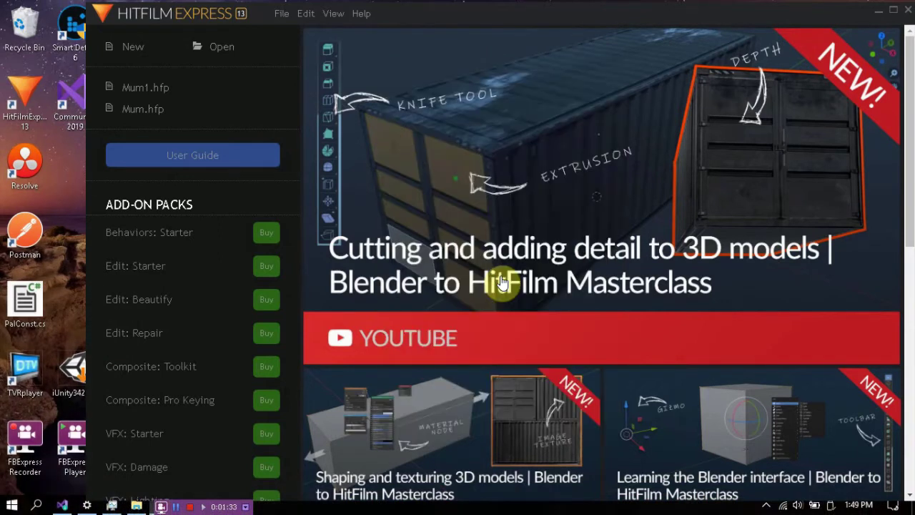
Look over the home screen and the new project settings without creating a project.
left_click_drag(910, 102, 910, 361)
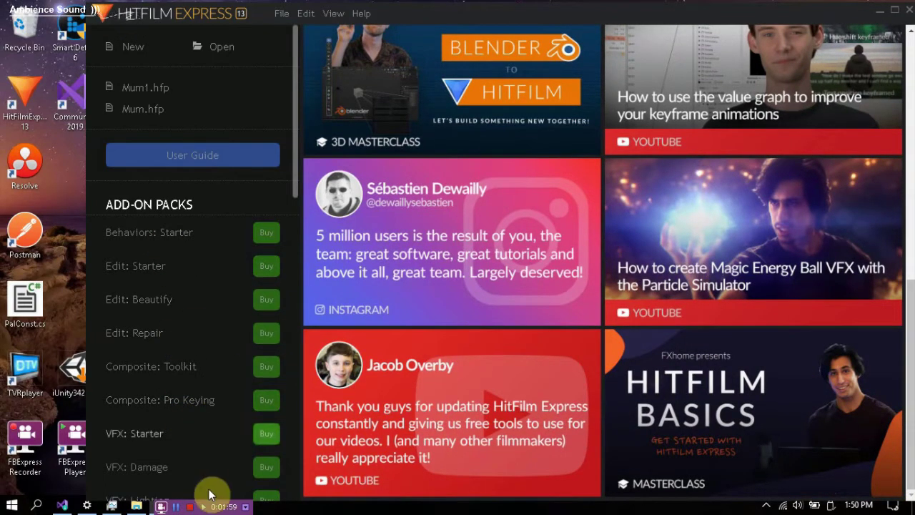
left_click_drag(297, 181, 272, 137)
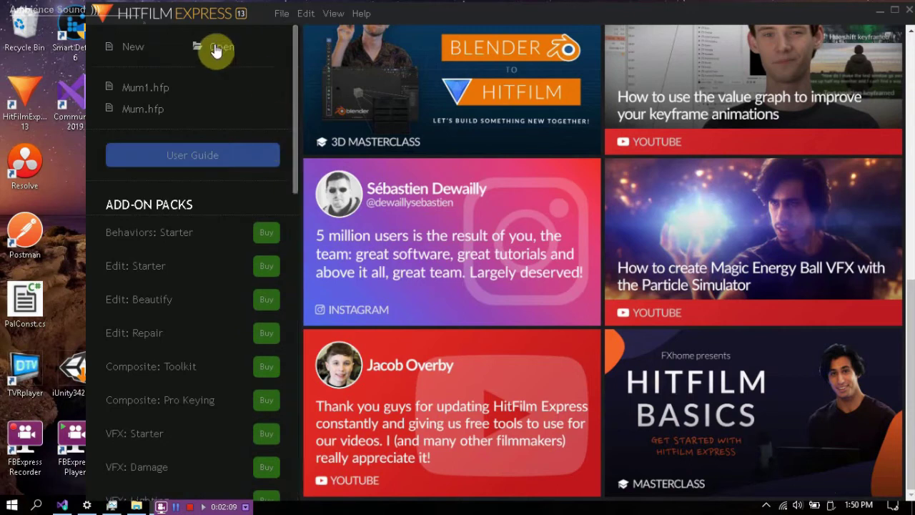
left_click(127, 47)
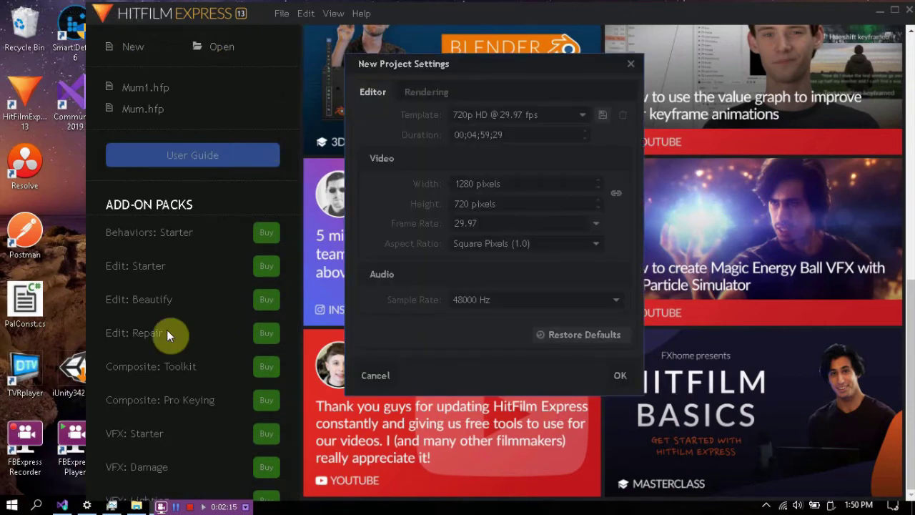
left_click(356, 374)
Open the project [Ep127]Master_D4Jewels.hfp from the 125_131D4Spore folder and skip relinking the missing file.
left_click(281, 13)
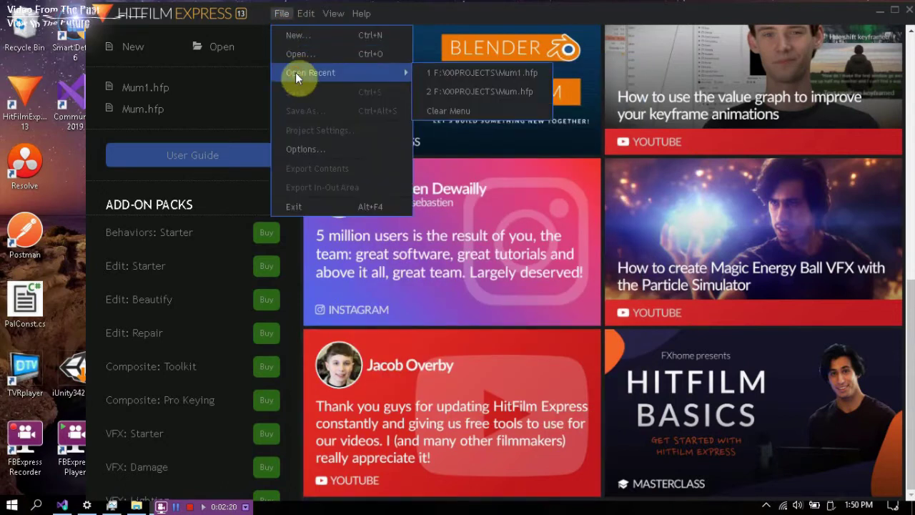
left_click(353, 53)
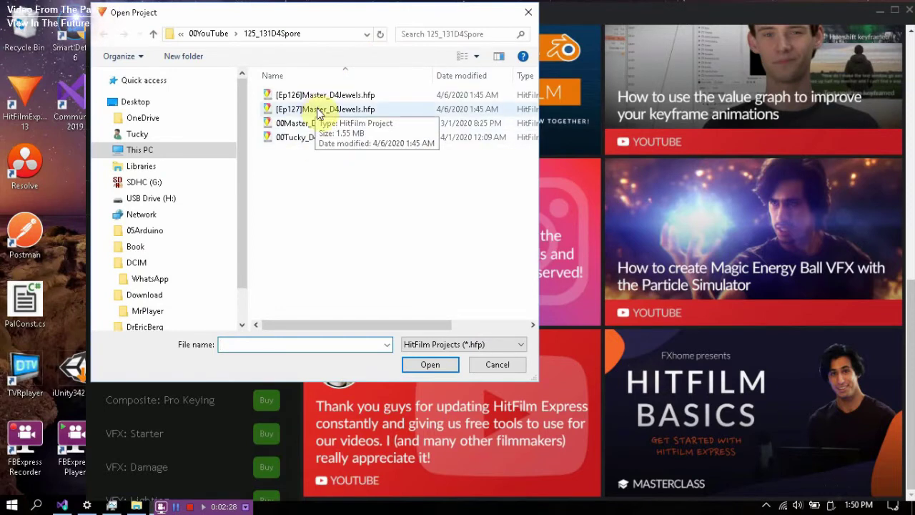
left_click(319, 114)
left_click(437, 366)
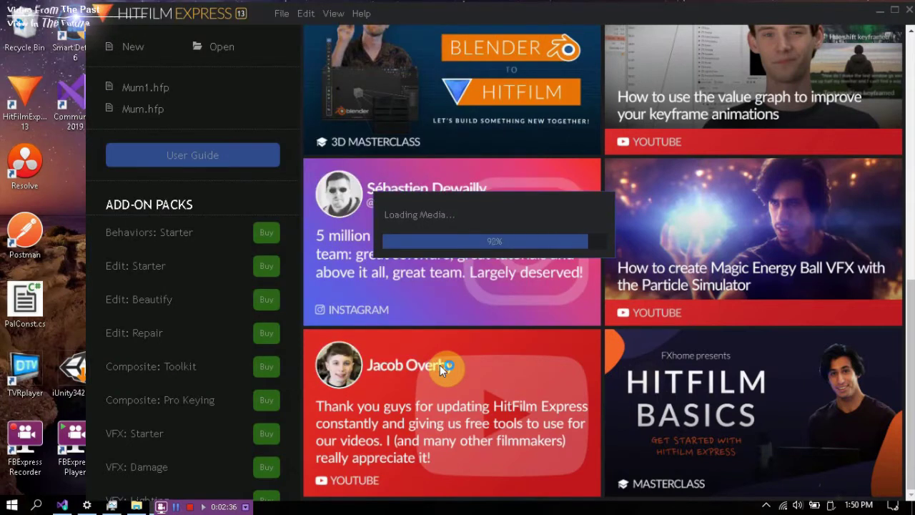
left_click(380, 269)
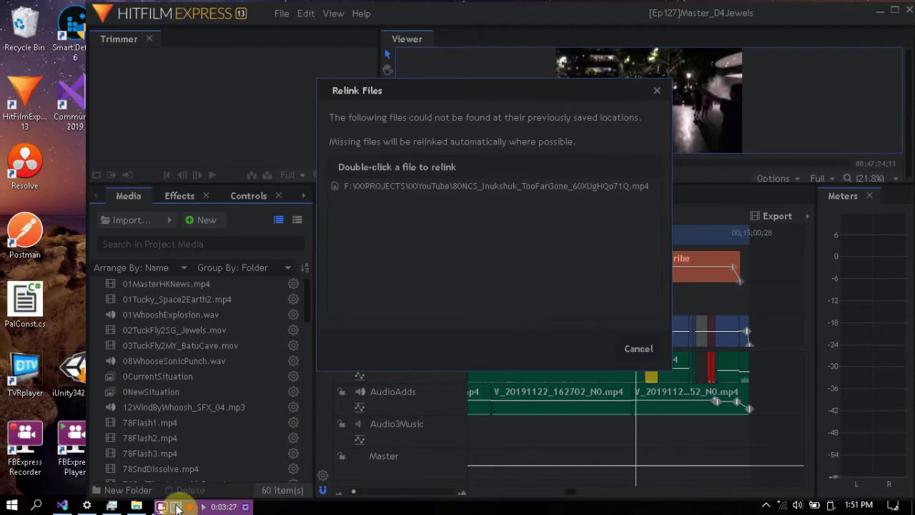
left_click(640, 349)
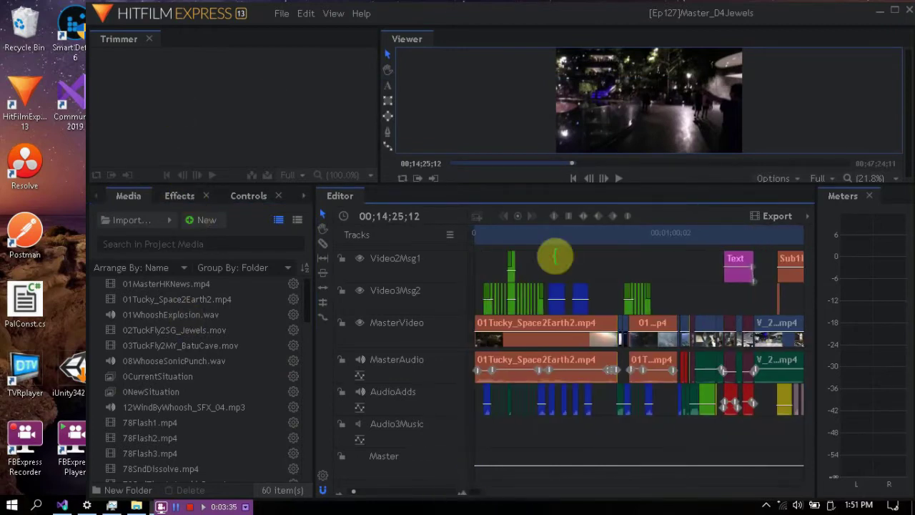
Widen the Viewer by narrowing the Trimmer, and play the 78Flash1.mp4 clip in the Trimmer.
left_click_drag(380, 112, 316, 114)
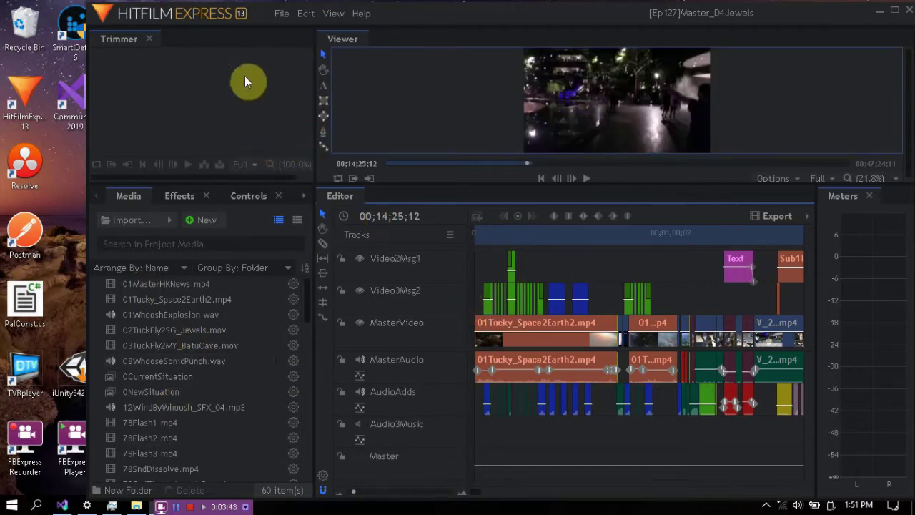
left_click(159, 329)
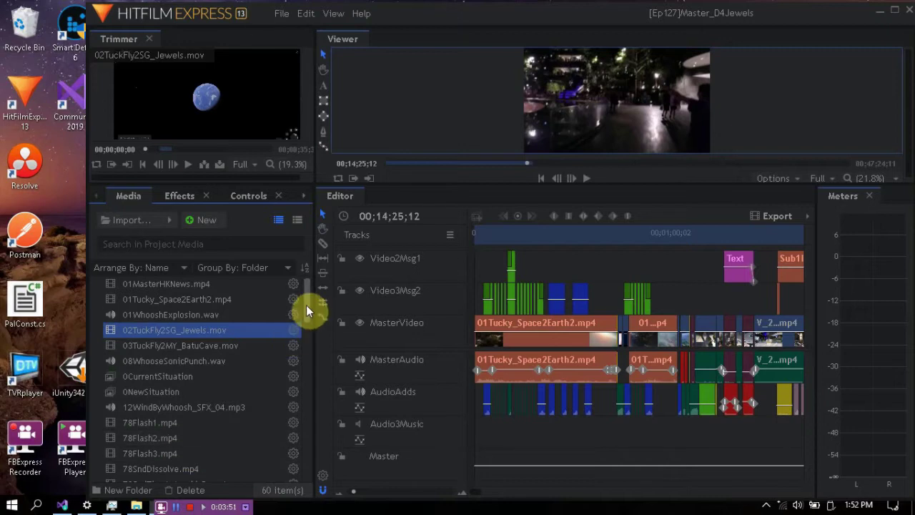
left_click_drag(307, 311, 294, 294)
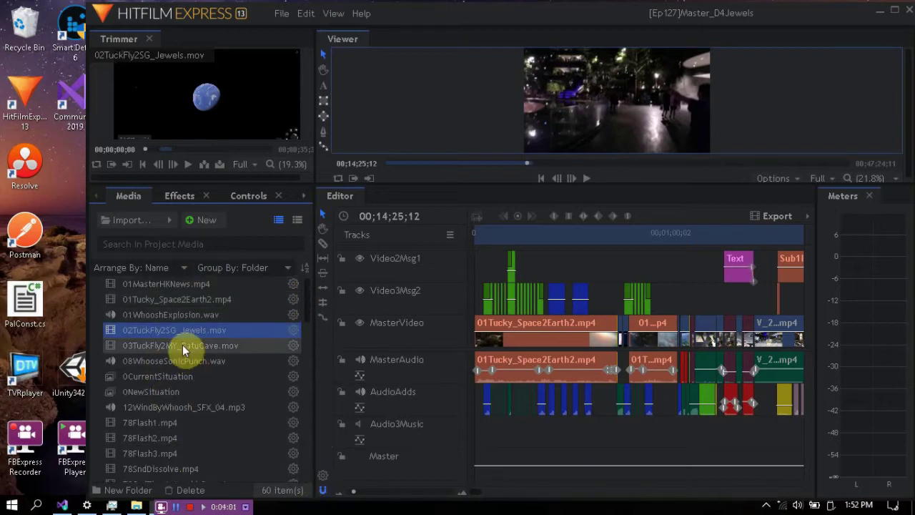
left_click(171, 421)
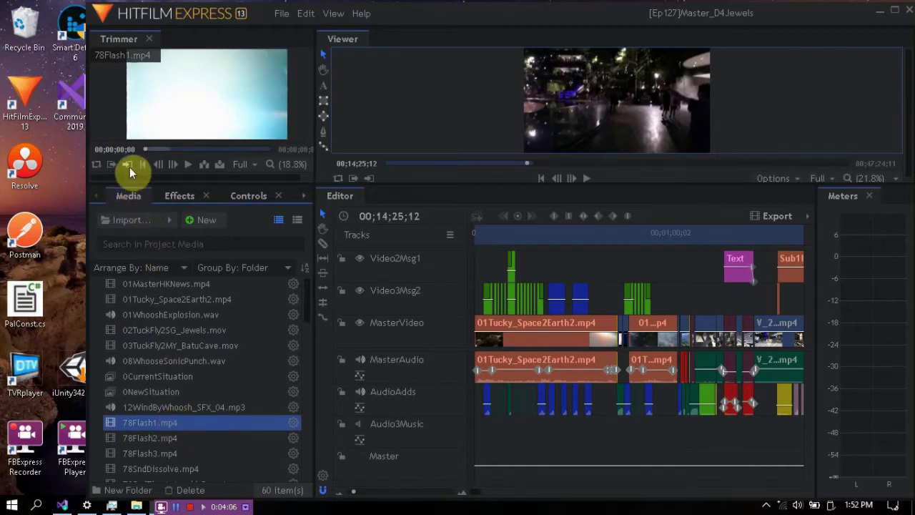
left_click(190, 166)
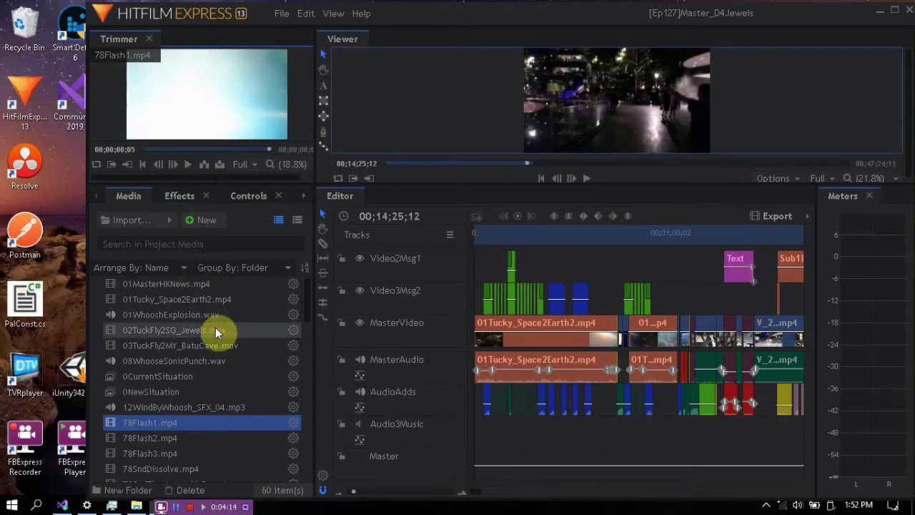
Play 01Tucky_Space2Earth2.mp4 in the Trimmer and set its in point a few seconds after the clip's start.
left_click(202, 304)
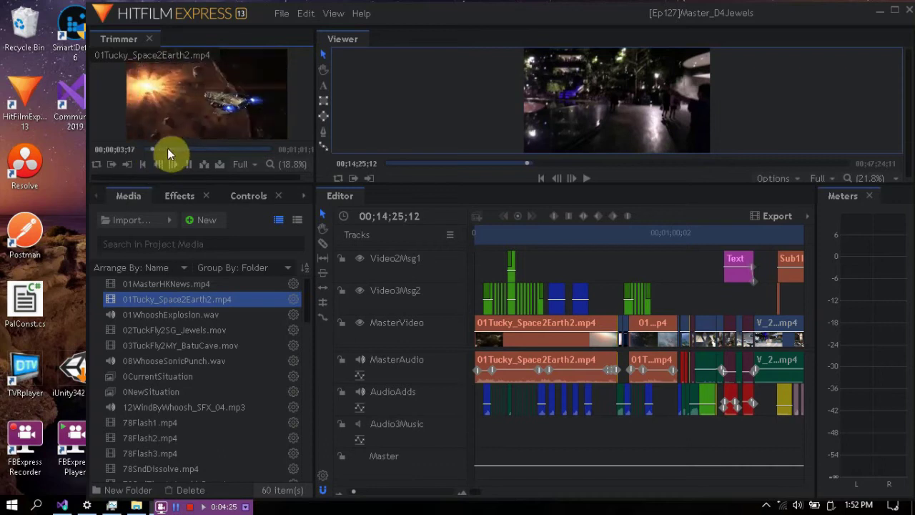
left_click(113, 164)
left_click(207, 147)
left_click(143, 163)
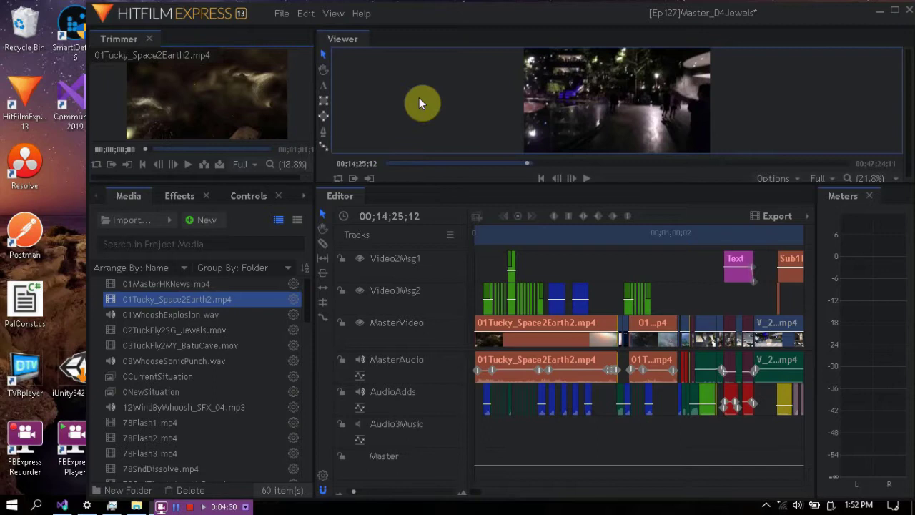
Load 02TuckFly2SG_Jewels.mov into the Trimmer and move the timeline playhead to 00;00;23;15.
left_click(231, 331)
left_click_drag(231, 332, 188, 347)
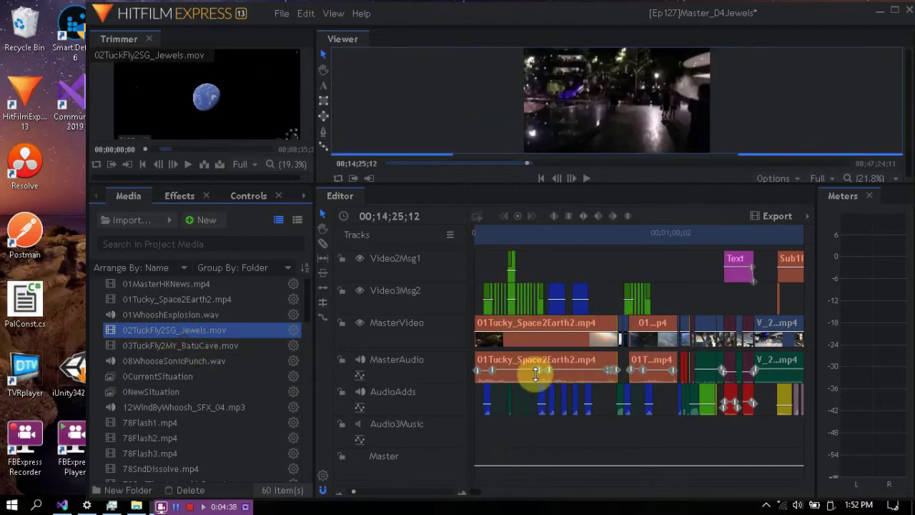
left_click(587, 268)
left_click_drag(492, 237, 551, 236)
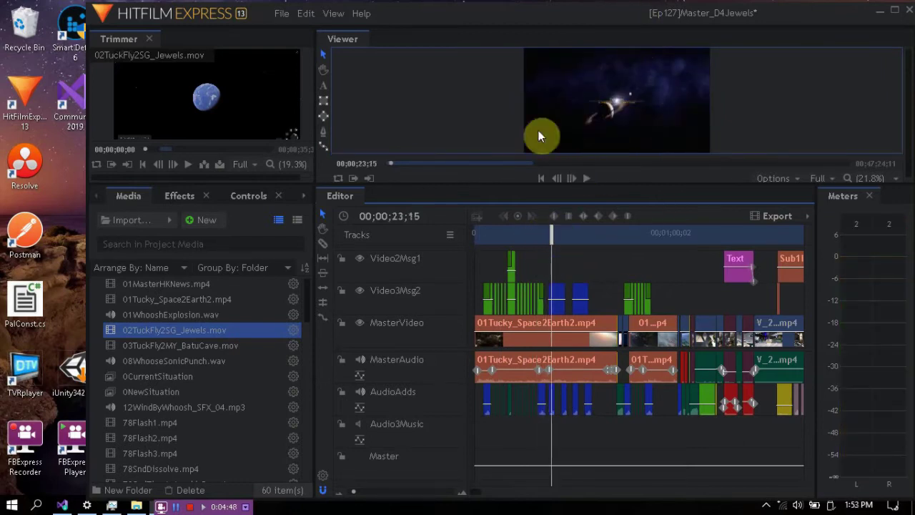
left_click(351, 36)
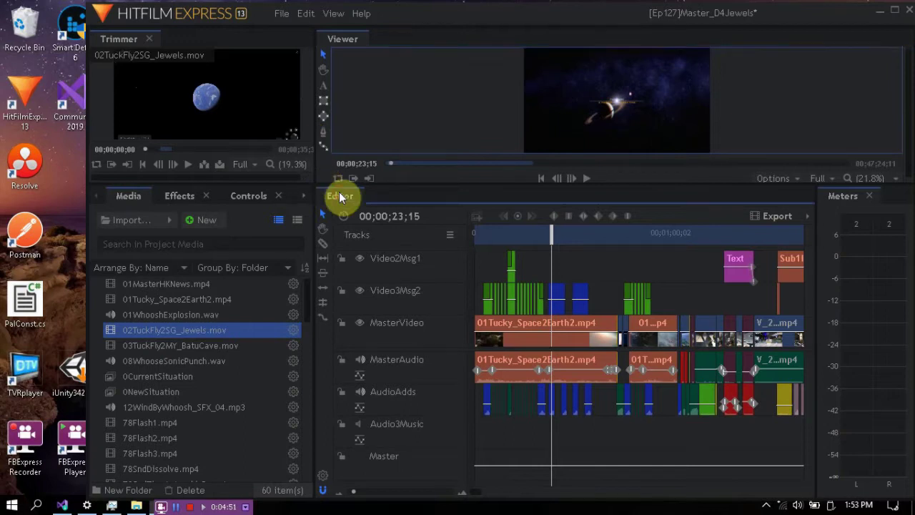
Examine the General options, especially the default template and the timeline default duration.
left_click(282, 13)
left_click(310, 148)
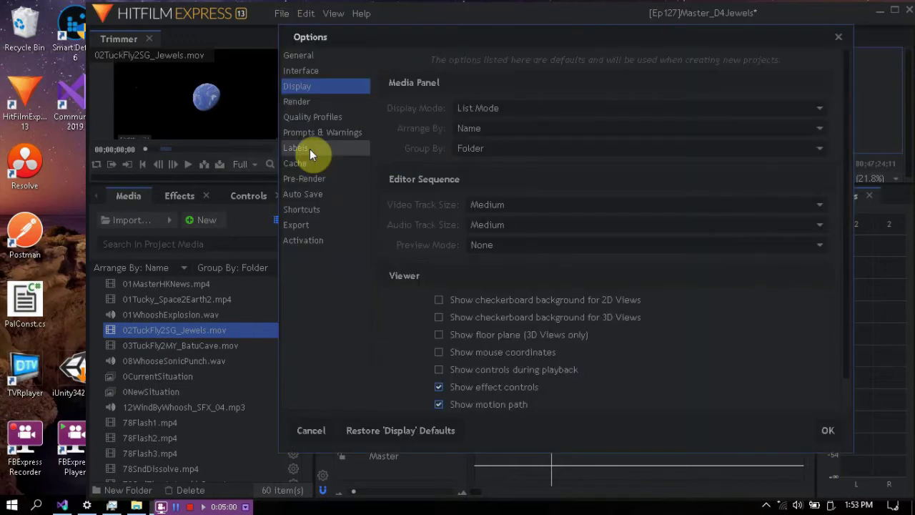
left_click(314, 57)
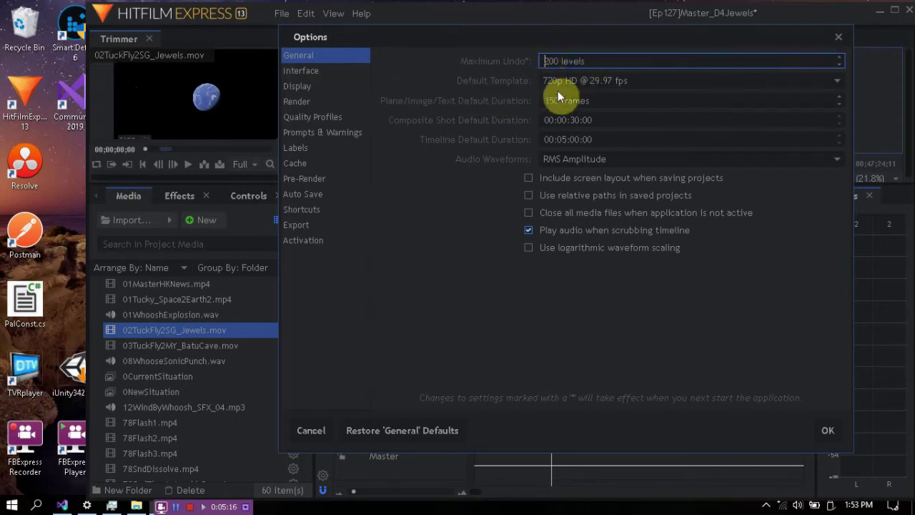
left_click(591, 79)
left_click(606, 81)
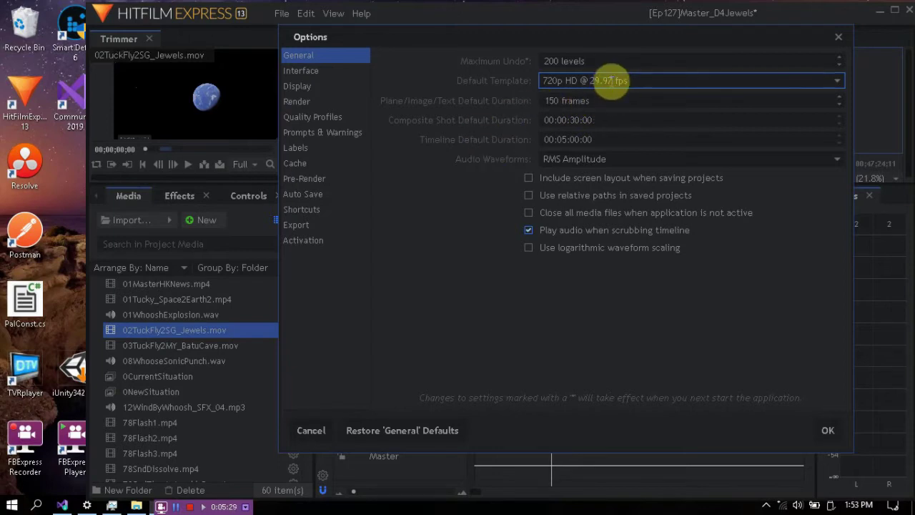
left_click(577, 80)
left_click(442, 212)
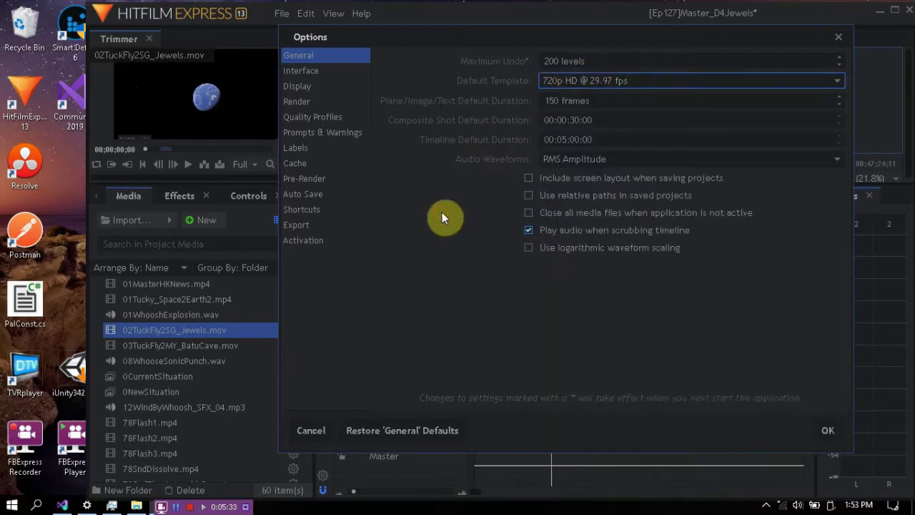
left_click(593, 141)
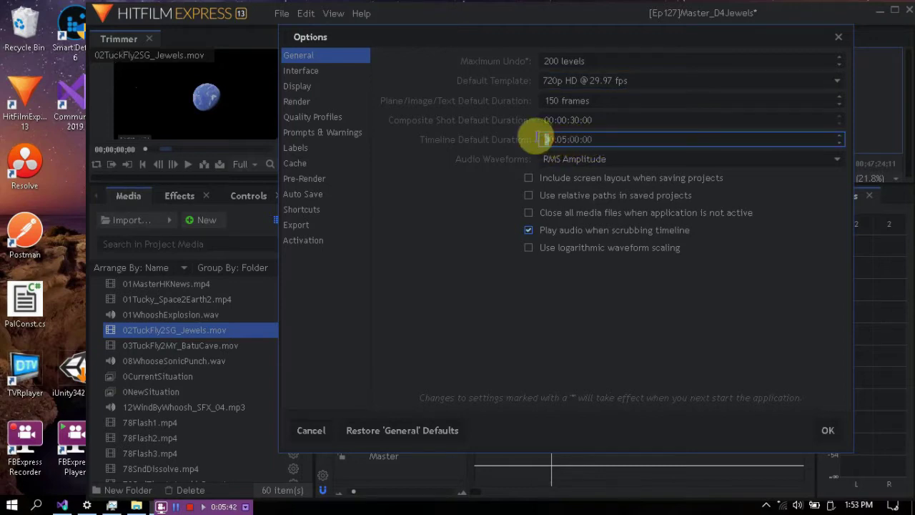
left_click(567, 139)
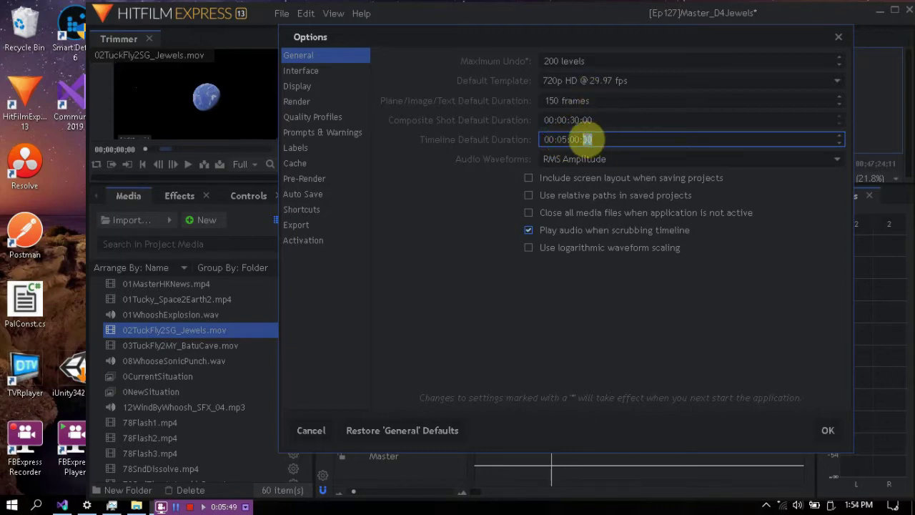
type("00")
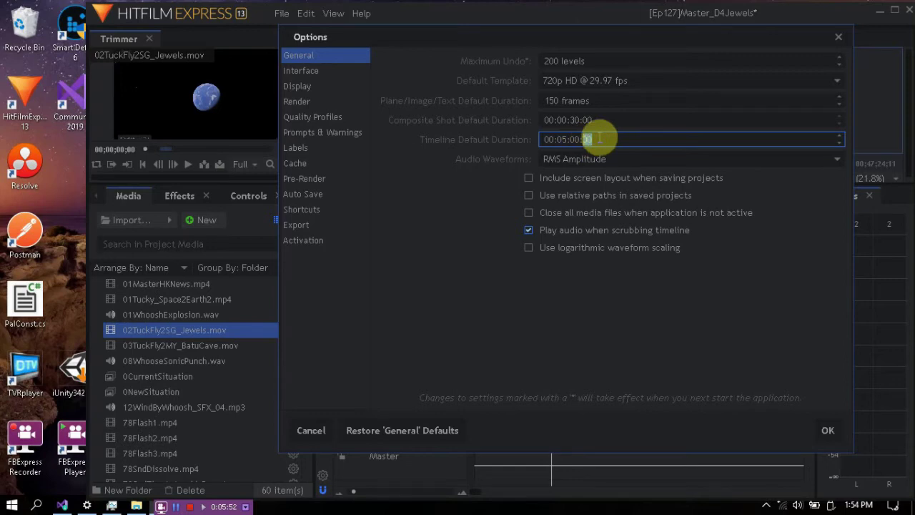
Review the Interface and Display options and close the options without applying changes.
left_click(323, 70)
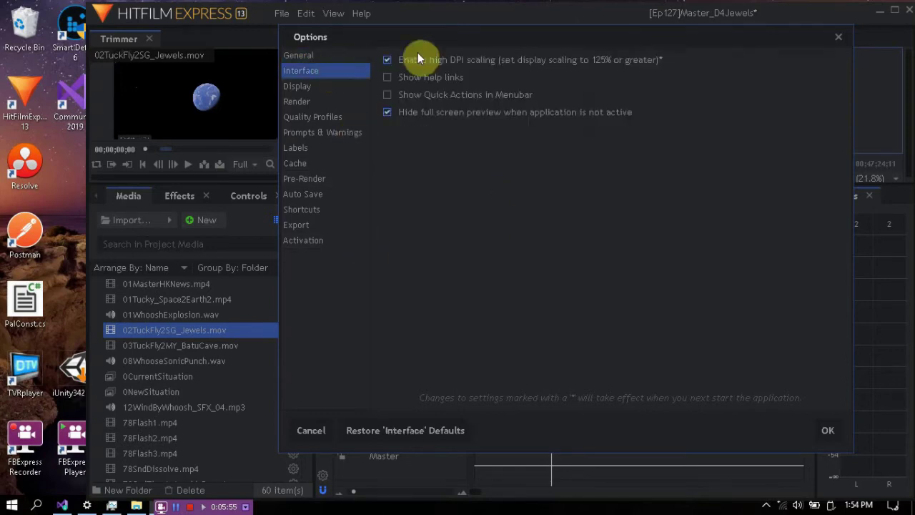
left_click(320, 85)
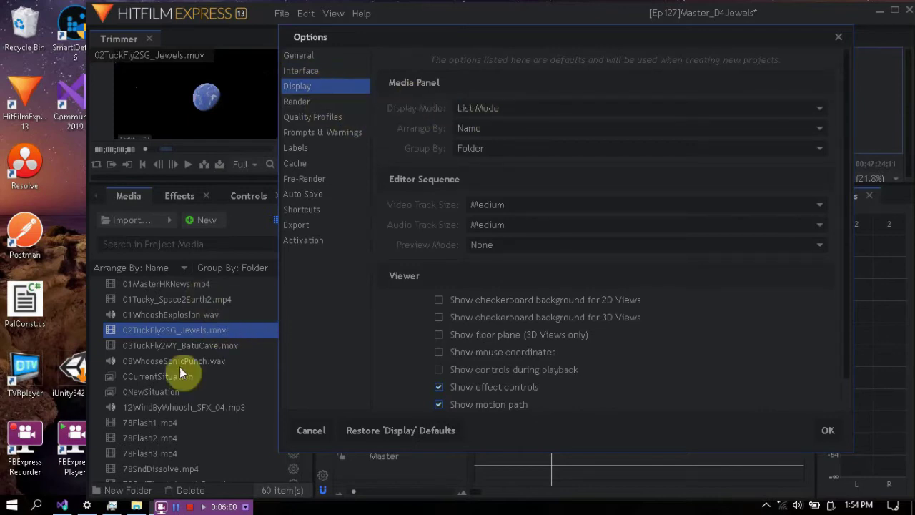
key("Escape")
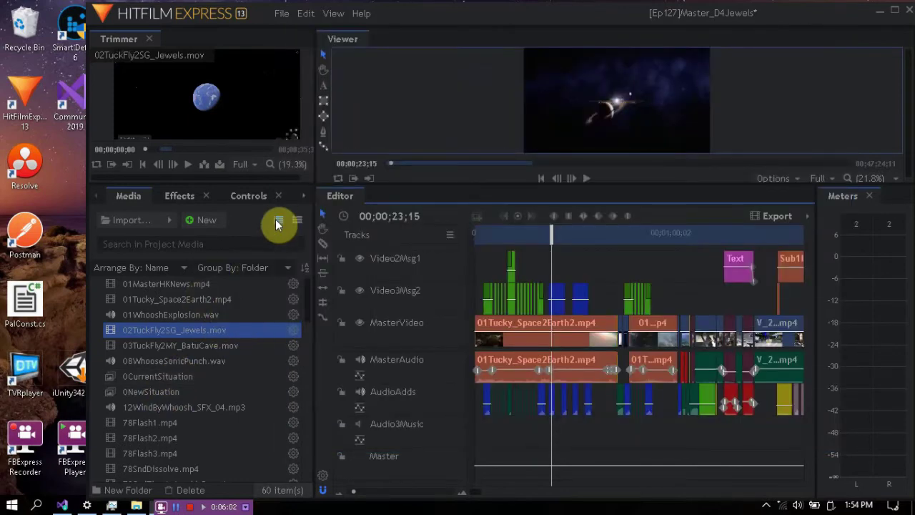
Compare the media bin's detailed thumbnail view with its list view, and check the Display Mode setting in the Display options.
left_click(299, 221)
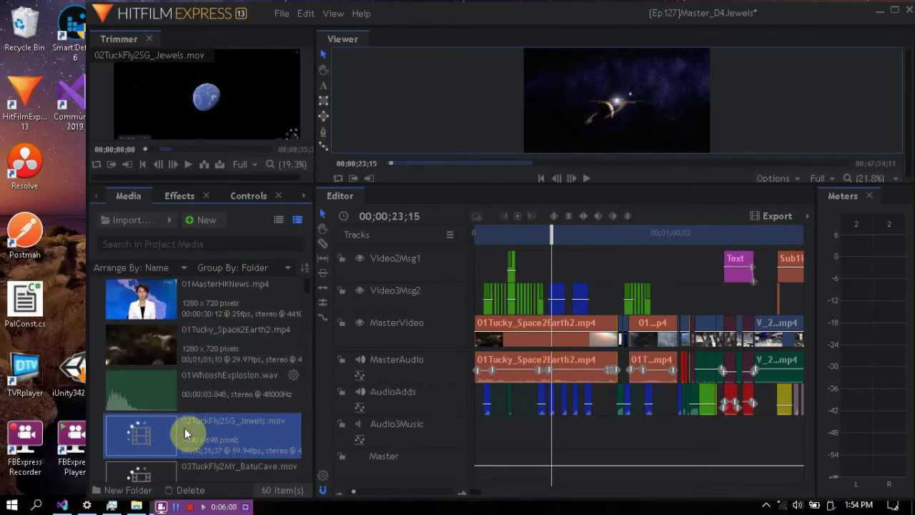
left_click(279, 219)
left_click(282, 13)
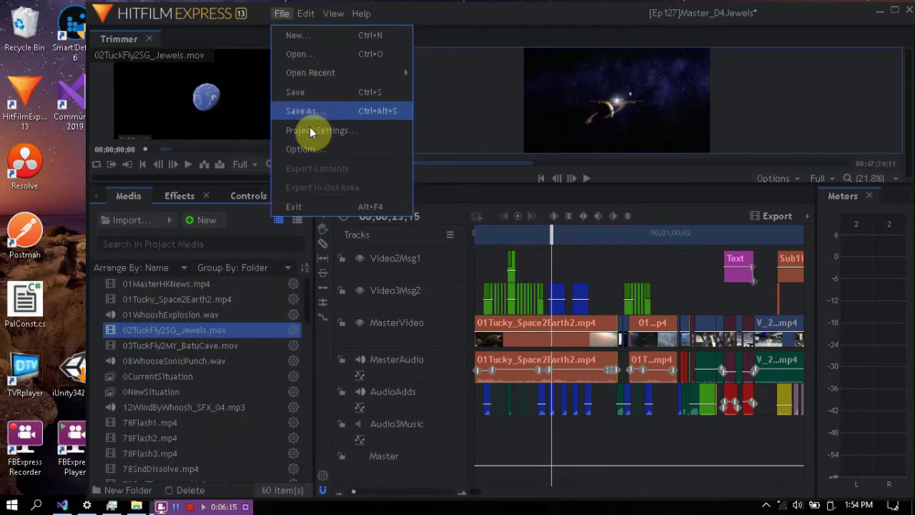
left_click(311, 146)
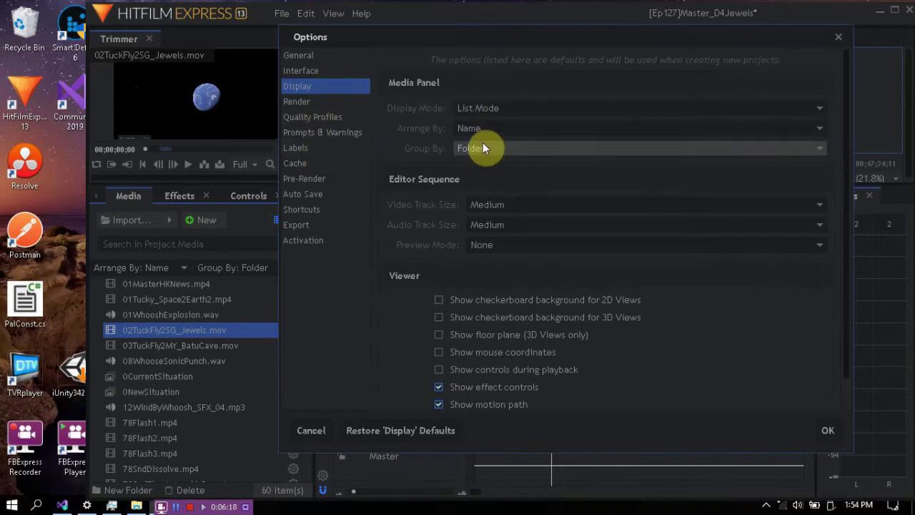
left_click(483, 110)
left_click(483, 110)
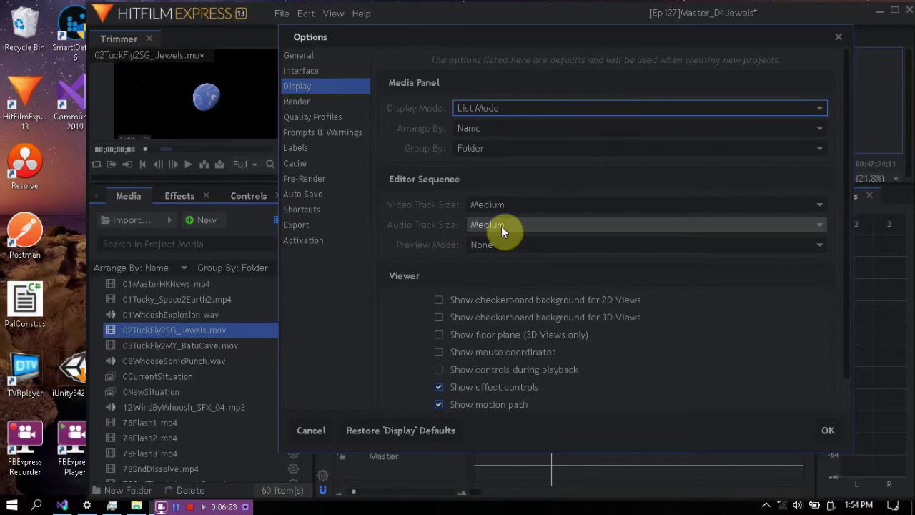
key("Escape")
Reduce the height of the video tracks in the editor timeline.
left_click(452, 239)
mouse_move(474, 254)
left_click(542, 253)
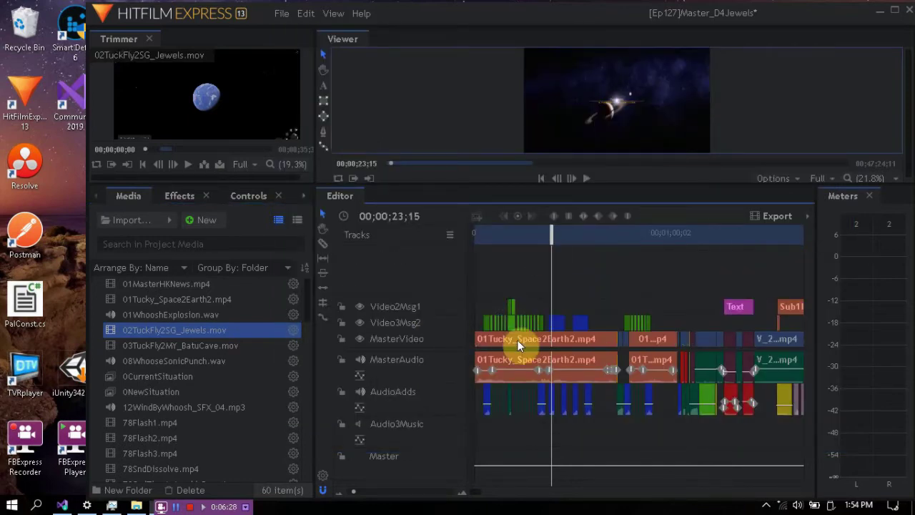
Set the video track size in the editor timeline to Medium.
left_click(455, 239)
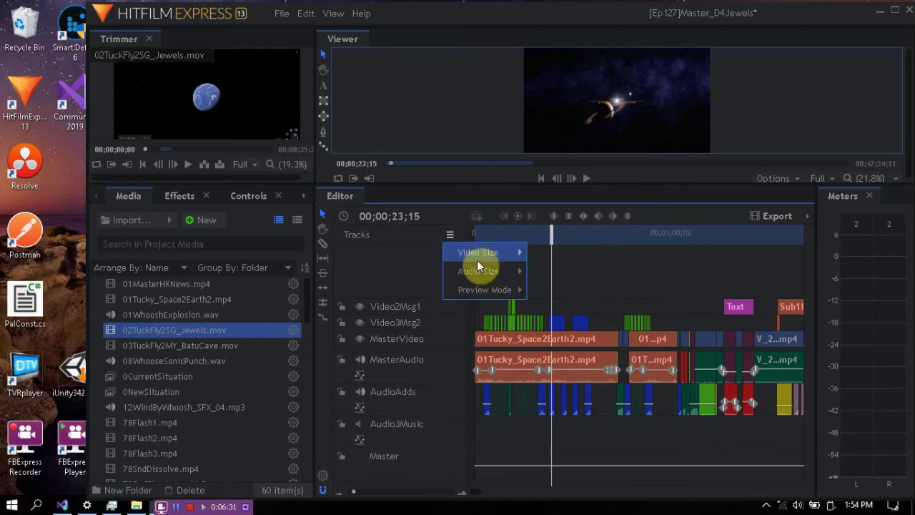
mouse_move(480, 259)
left_click(538, 339)
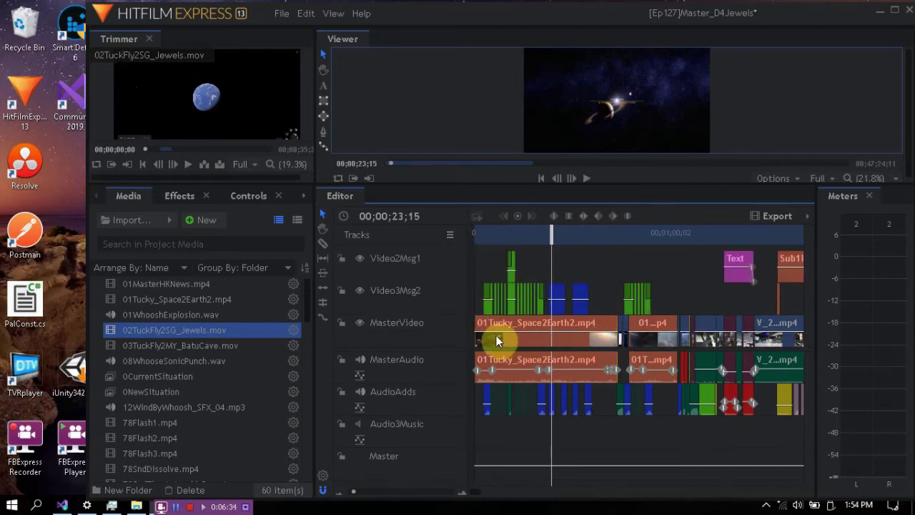
Enlarge the video tracks to Large and return them to Medium.
left_click(450, 236)
mouse_move(481, 252)
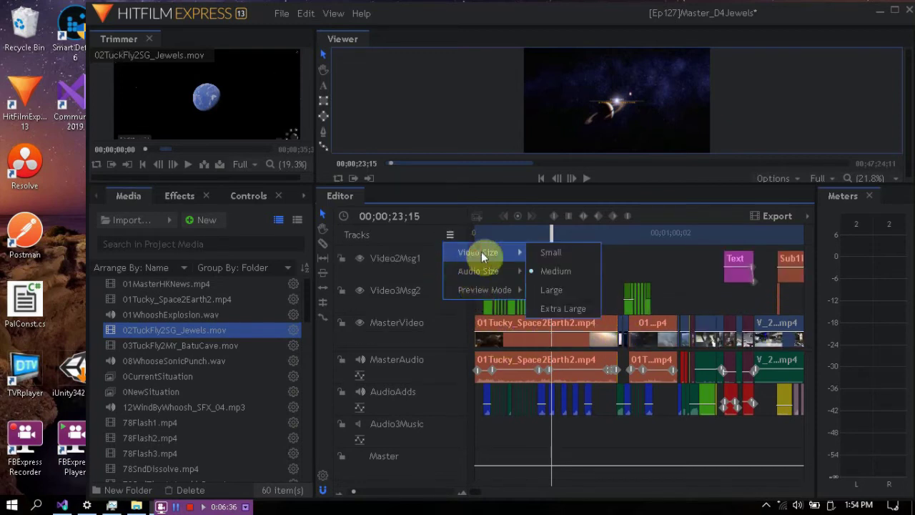
left_click(538, 296)
left_click(451, 234)
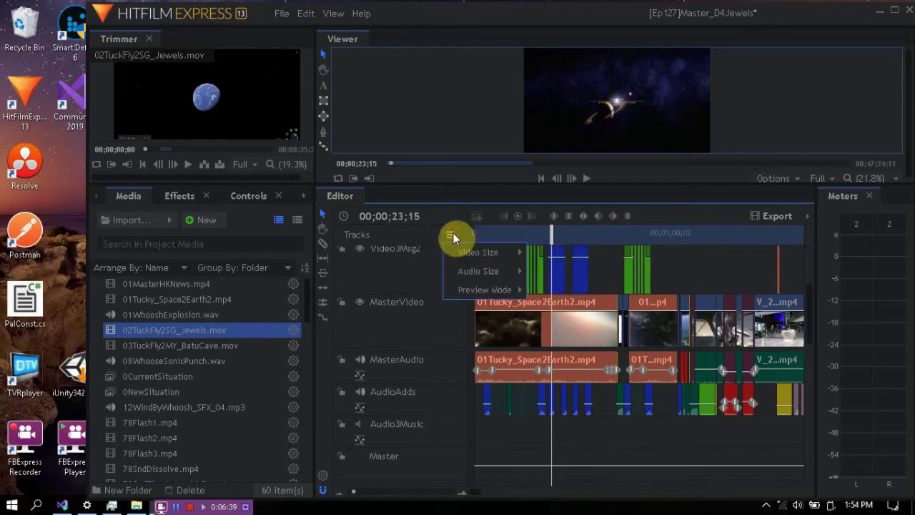
mouse_move(465, 253)
left_click(539, 276)
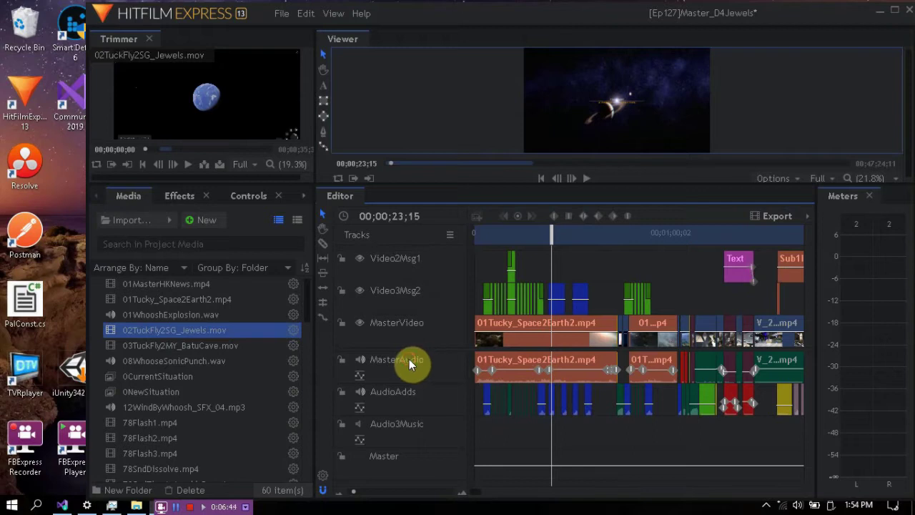
Look over the Audio Size and Preview Mode track settings without changing them.
left_click(450, 236)
mouse_move(475, 271)
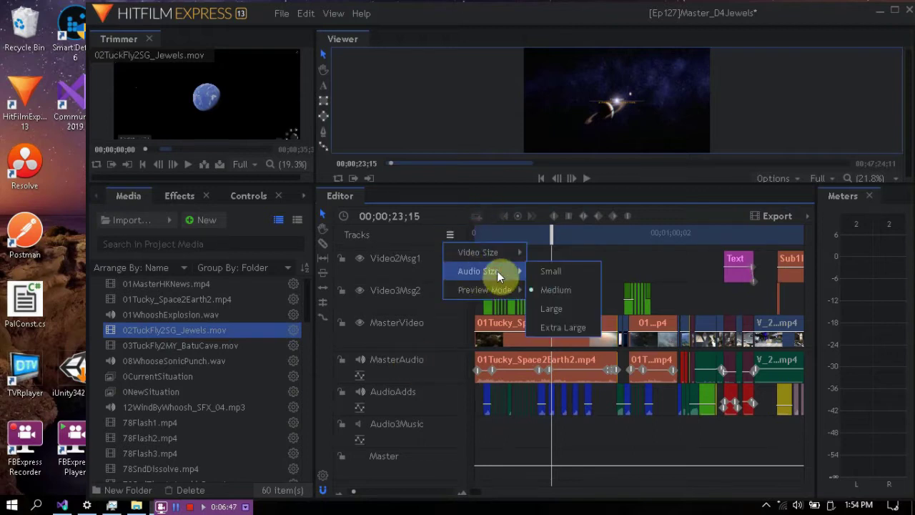
mouse_move(485, 290)
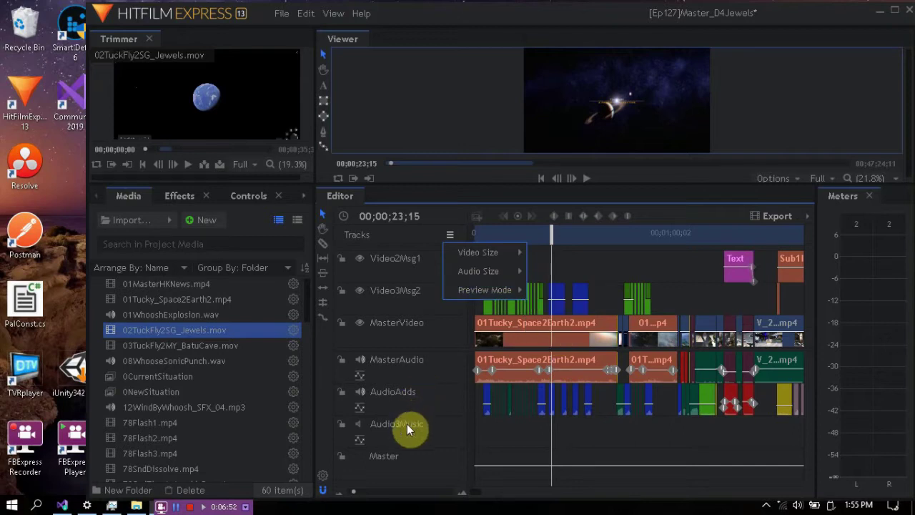
left_click(392, 336)
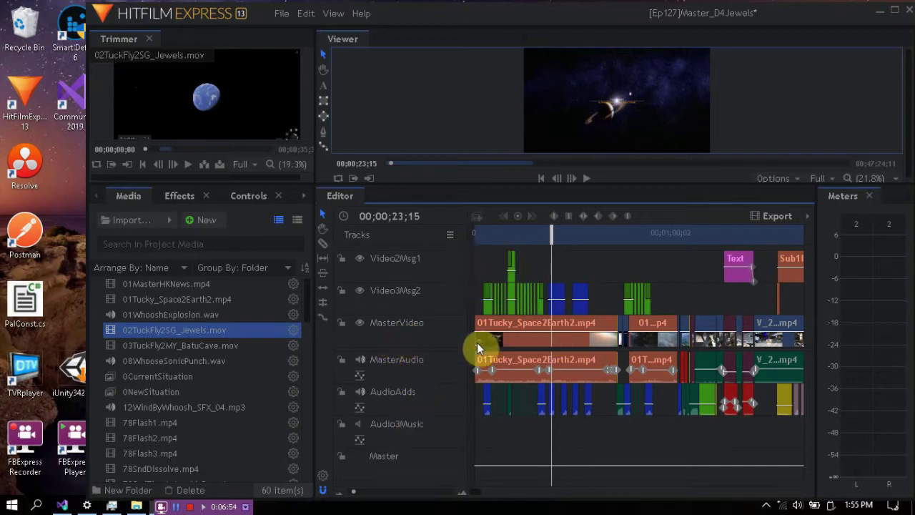
mouse_move(512, 369)
Lock and unlock the AudioAdds track, and show and hide its level curve.
left_click(341, 391)
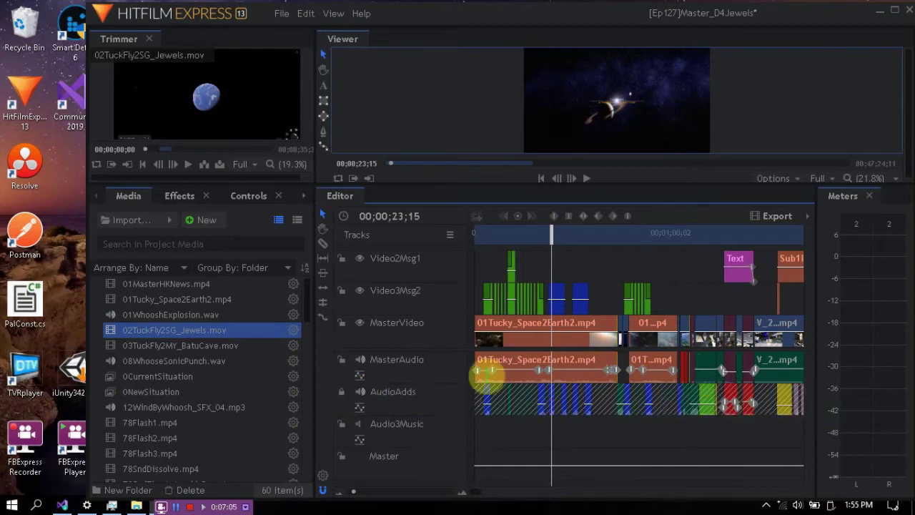
left_click(341, 392)
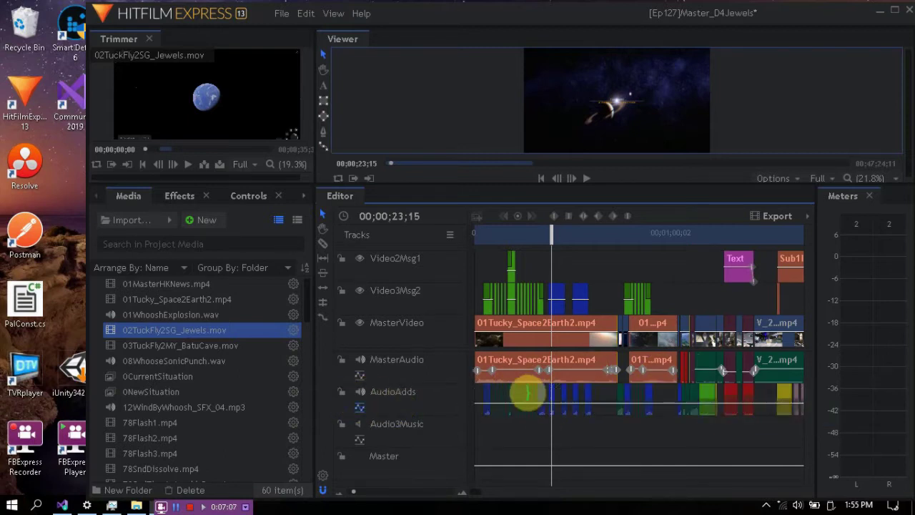
mouse_move(528, 401)
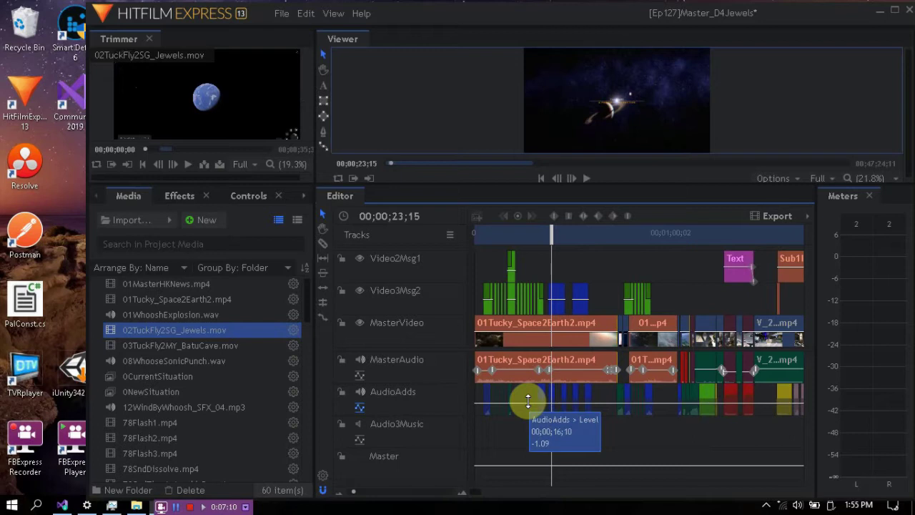
left_click(361, 409)
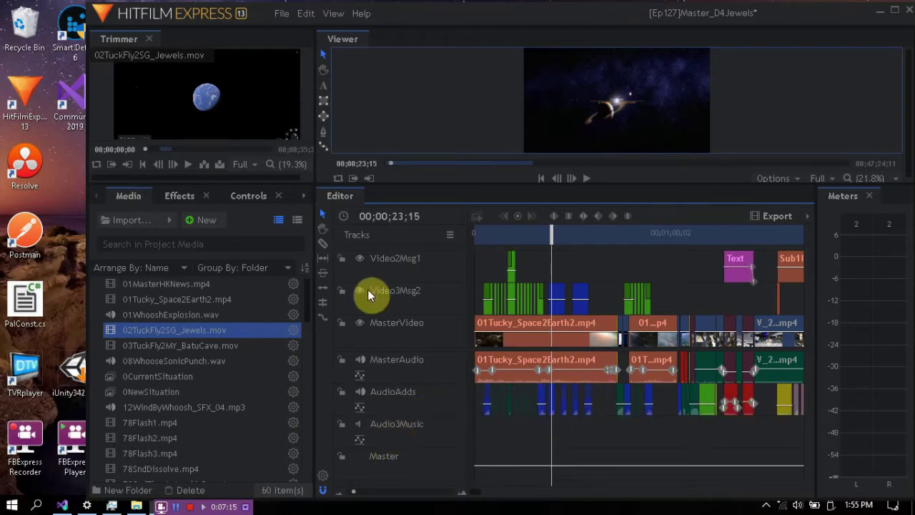
Add the 02TuckFly2SG_Jewels.mov clip to the Video2Msg1 track at 00;00;23;15.
left_click_drag(232, 335, 521, 229)
mouse_move(176, 113)
left_click_drag(226, 133, 482, 93)
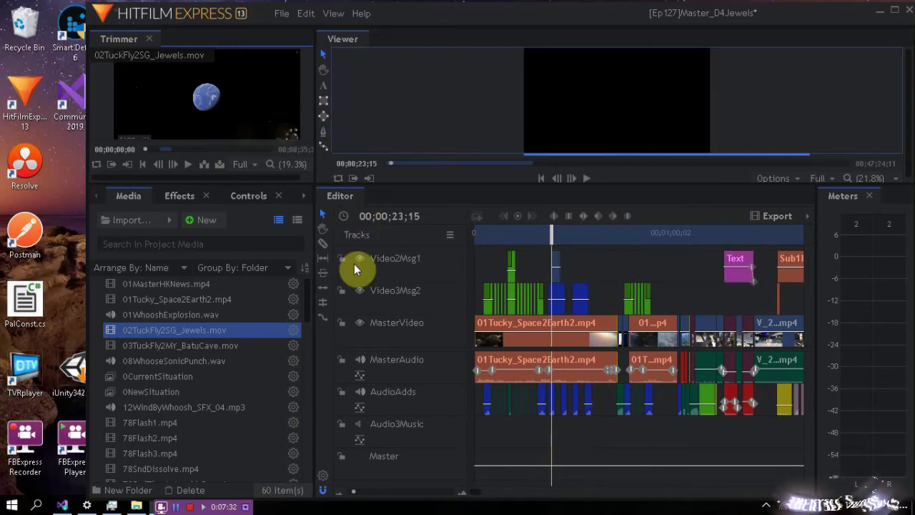
Slice the first 01Tucky_Space2Earth2.mp4 clip on the MasterVideo track at two points.
left_click(323, 244)
left_click(584, 327)
left_click(545, 327)
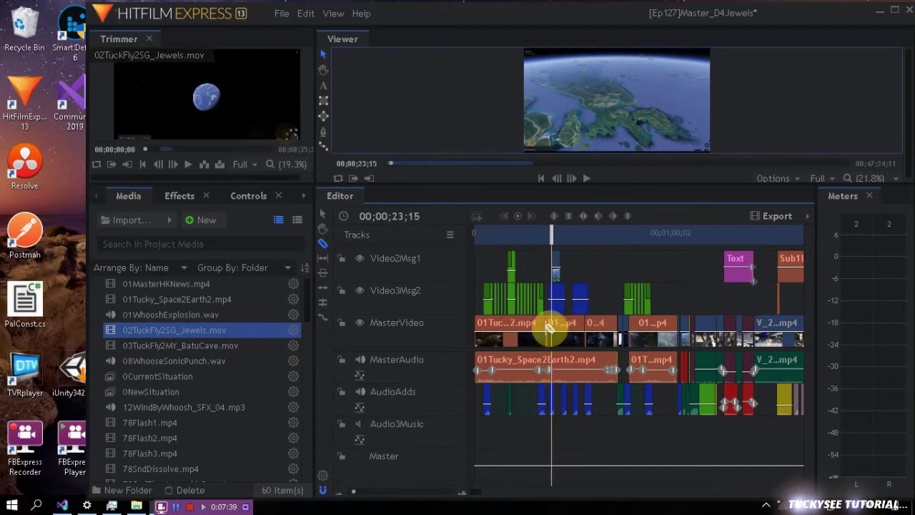
Undo both slices on the MasterVideo clip and return to the selection tool.
key("ctrl+z")
key("ctrl+z")
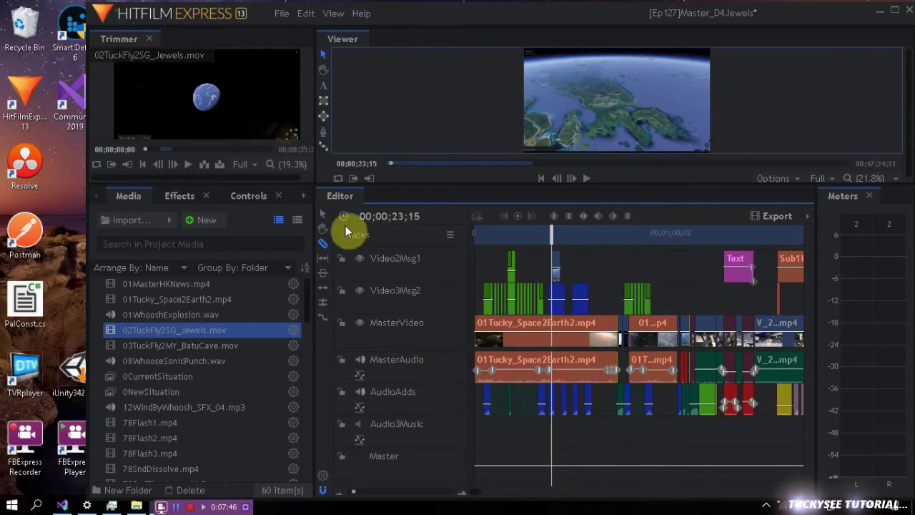
left_click(321, 213)
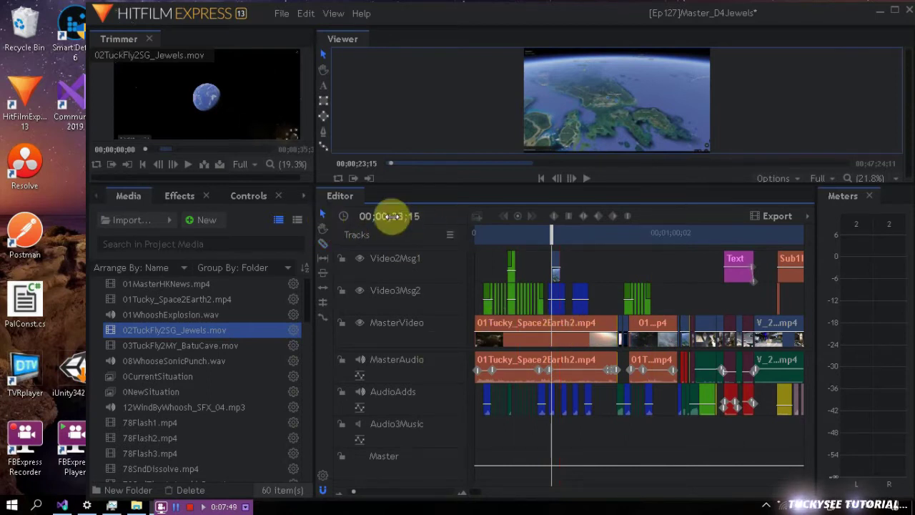
Set the timeline timecode to 00;00;03;15 and move the playhead on to 00;00;08;00.
left_click(391, 216)
left_click(399, 216)
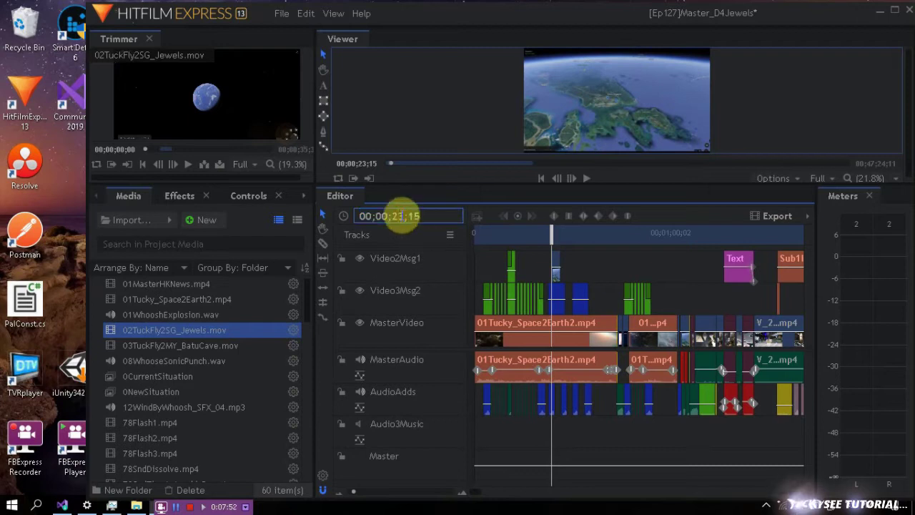
key("Return")
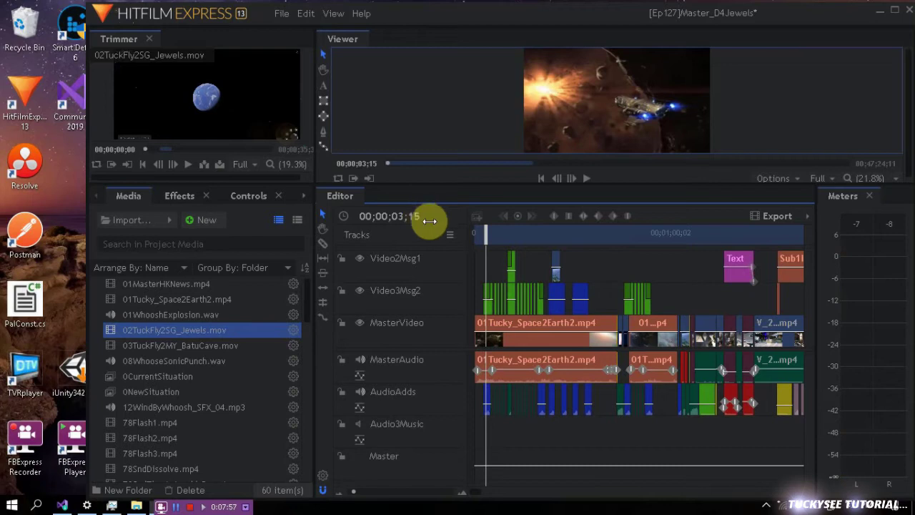
left_click_drag(487, 239, 501, 236)
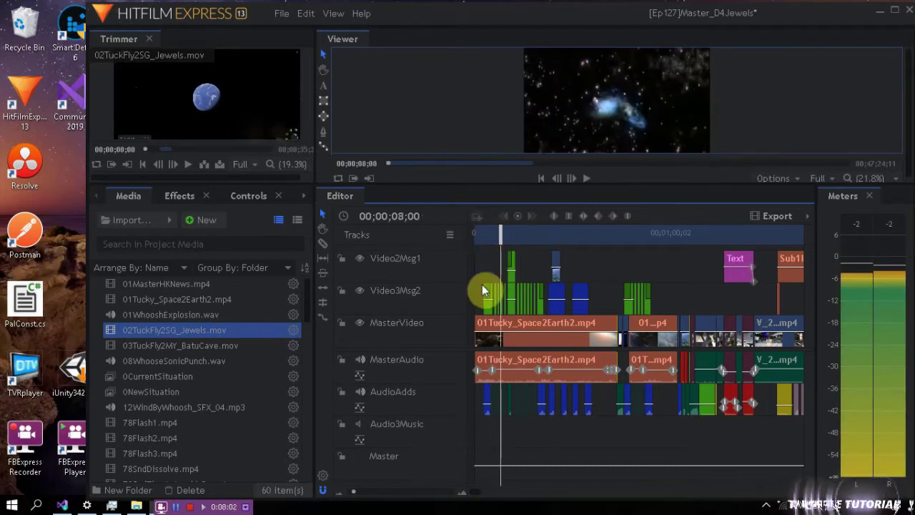
Compare playhead scrubbing at close and wide timeline zoom levels, leaving the playhead at 00;00;07;21.
left_click_drag(360, 493, 404, 493)
left_click_drag(635, 234, 608, 232)
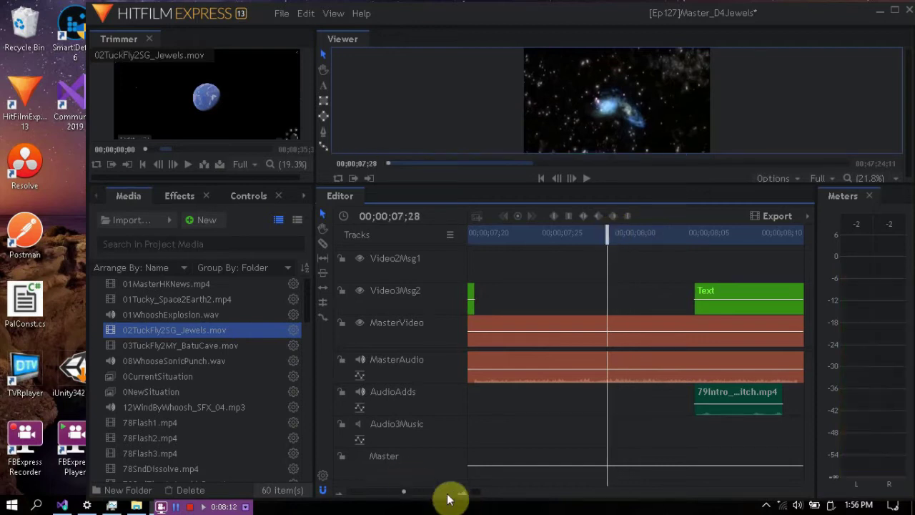
left_click_drag(408, 492, 361, 493)
left_click_drag(636, 236, 629, 236)
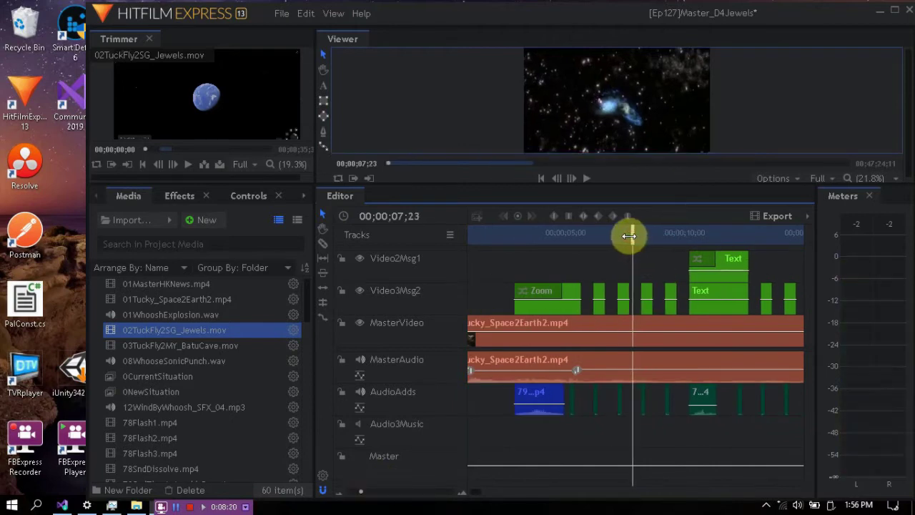
left_click_drag(464, 490, 454, 494)
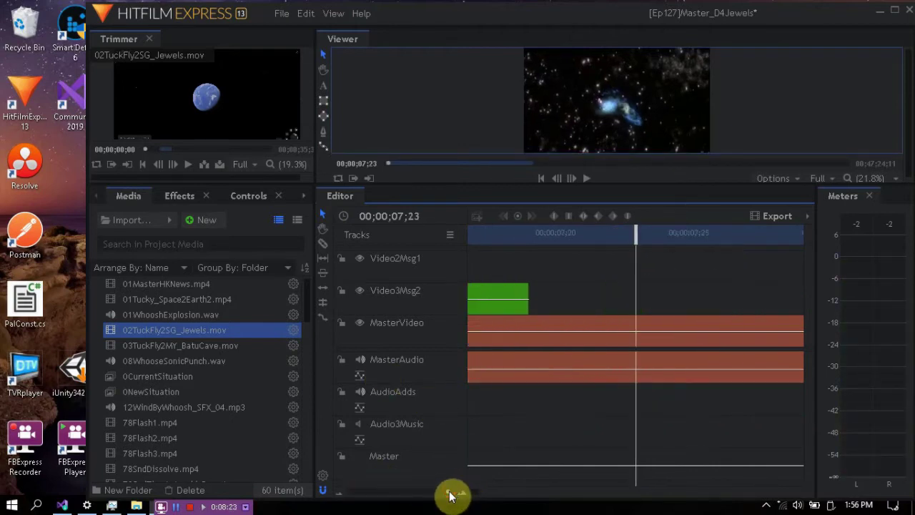
left_click_drag(623, 231, 583, 234)
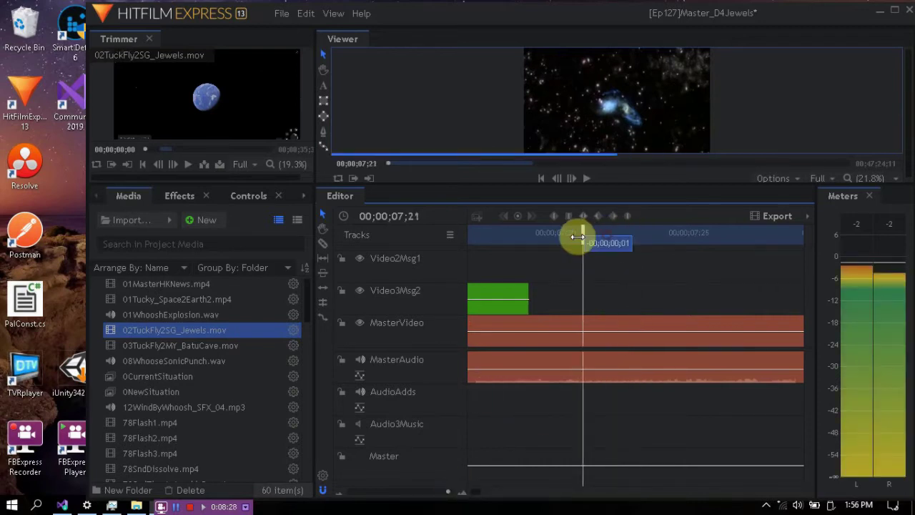
mouse_move(349, 495)
left_mouse_down()
mouse_move(378, 490)
mouse_move(357, 493)
left_mouse_up()
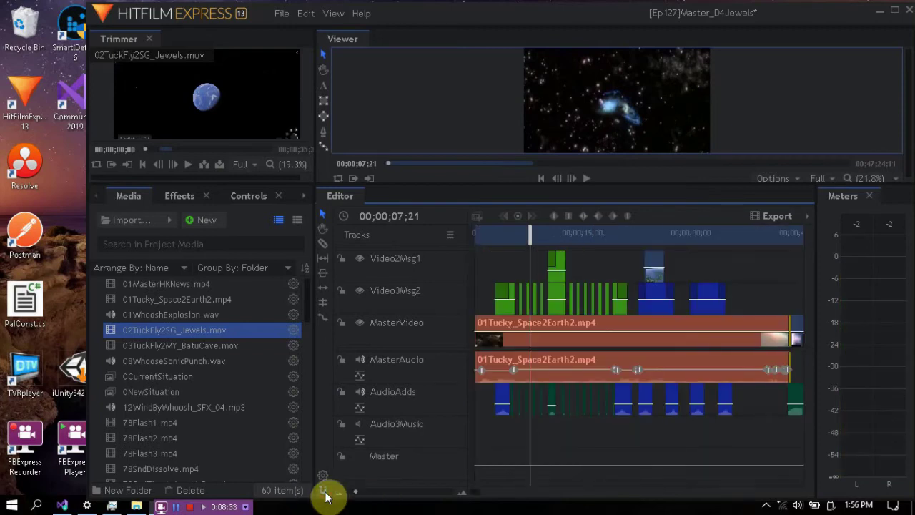
Snap the second blue clip on Video3Msg2 against the blue clip before it, and move it back.
left_click_drag(709, 308, 694, 309)
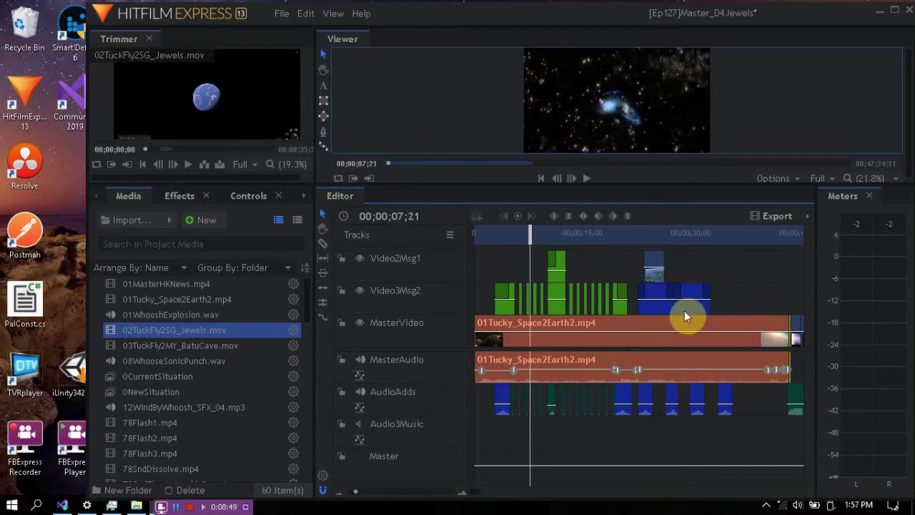
mouse_move(695, 305)
left_mouse_down()
mouse_move(708, 307)
mouse_move(686, 302)
mouse_move(711, 304)
mouse_move(681, 303)
mouse_move(711, 303)
left_mouse_up()
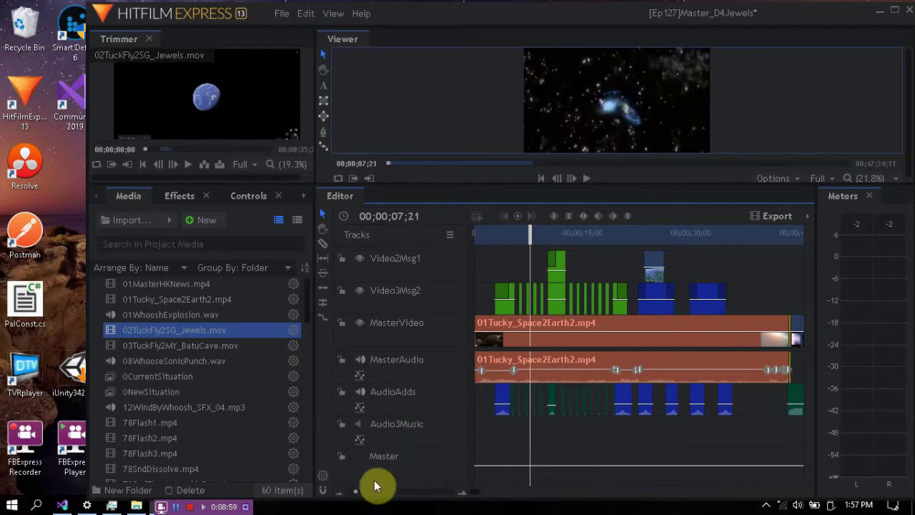
Undo the recent timeline edits, including the clip added to Video2Msg1 and the AudioAdds lock changes.
key("ctrl+z")
key("ctrl+z")
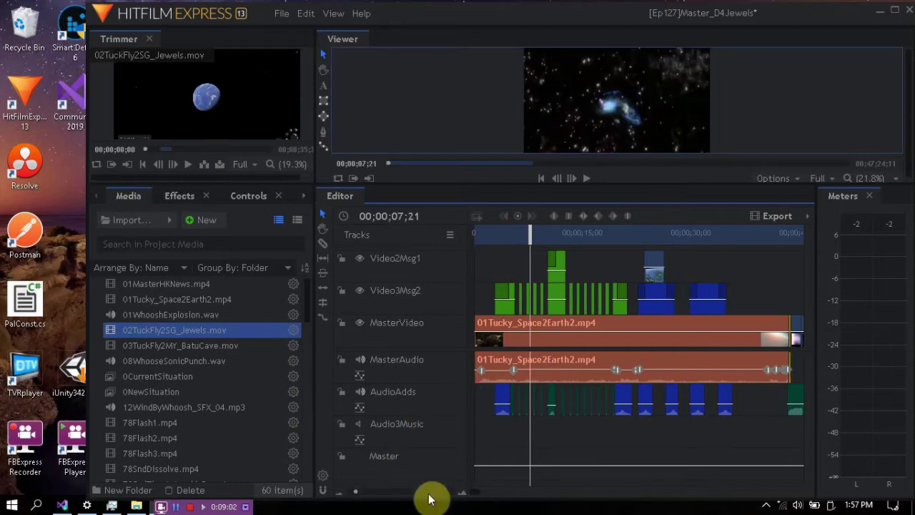
key("ctrl+z")
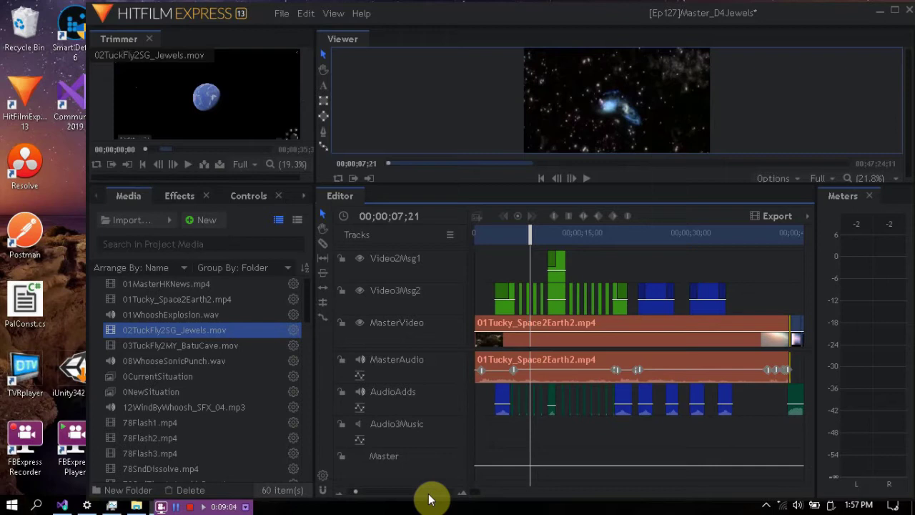
key("ctrl+z")
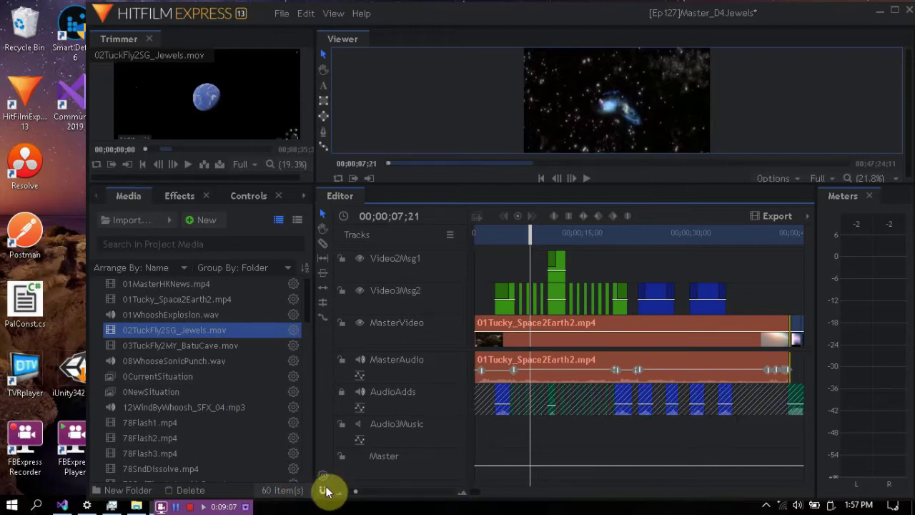
key("ctrl+z")
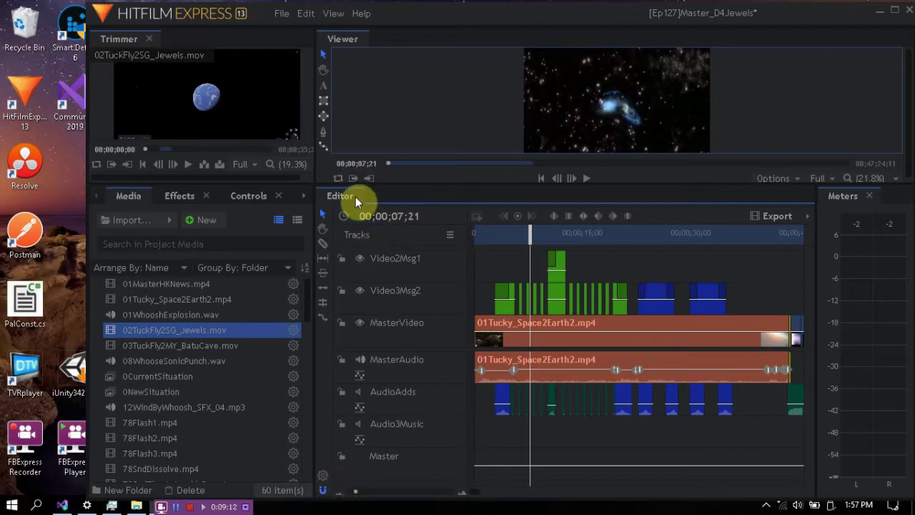
Examine the In-Out Area and Contents export choices against the full extent of the timeline.
left_click(770, 213)
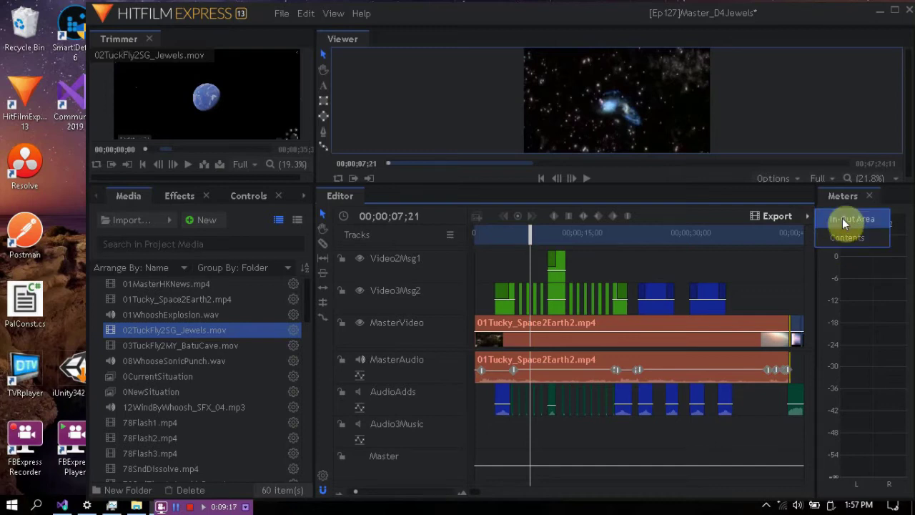
left_click(620, 270)
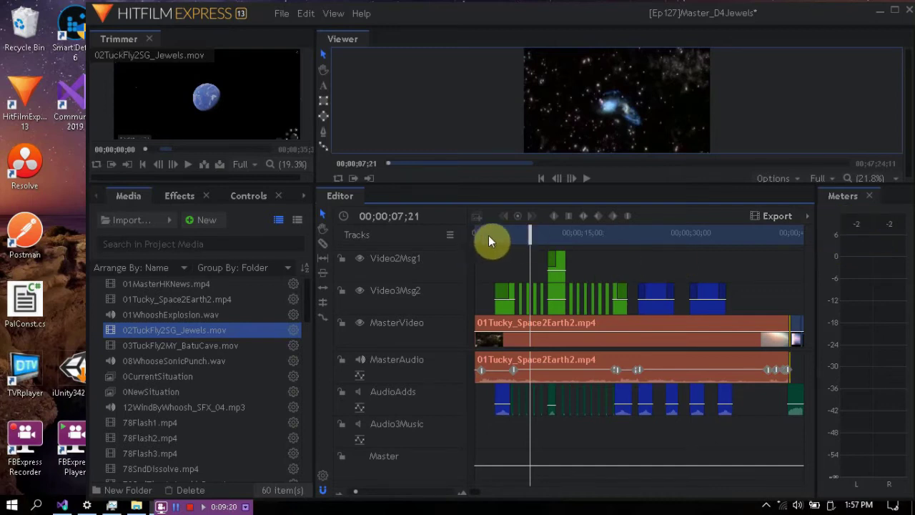
left_click(349, 491)
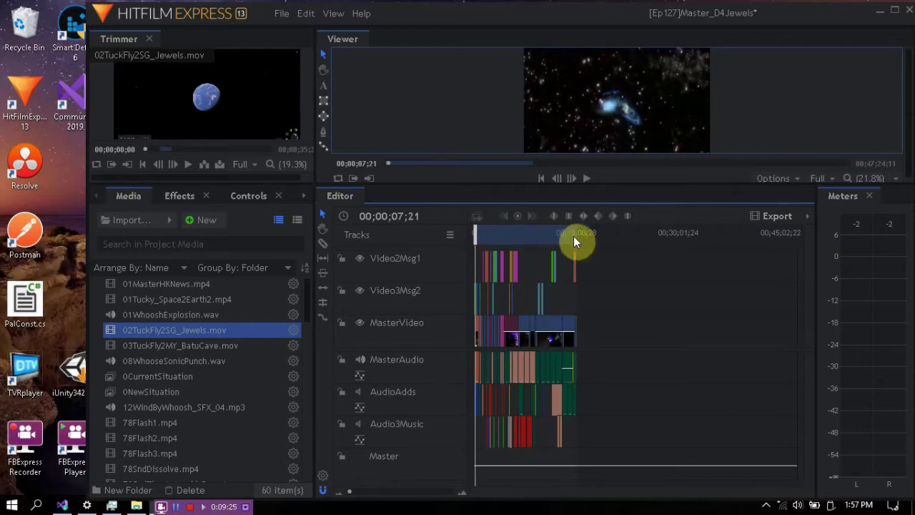
left_click(765, 216)
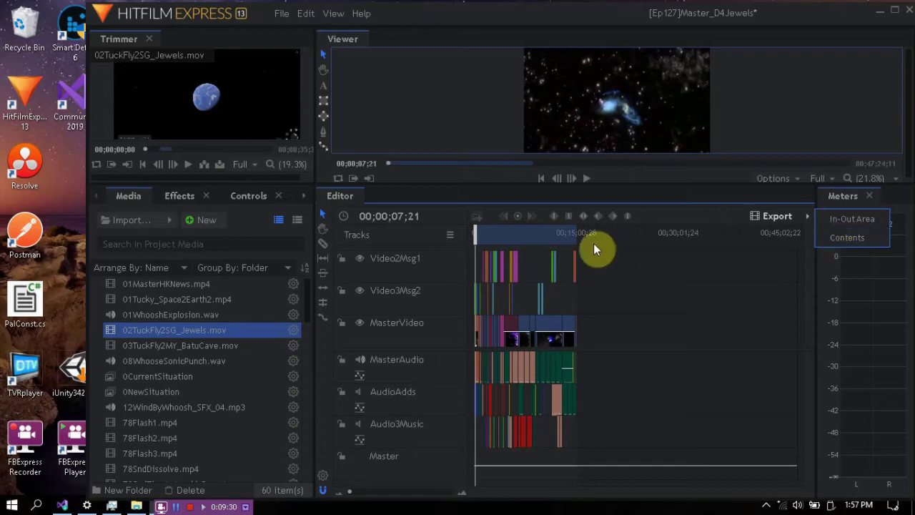
Move the start of the timeline's in-out area to slightly past the middle of the edited contents.
left_click(479, 234)
left_click_drag(479, 233, 533, 233)
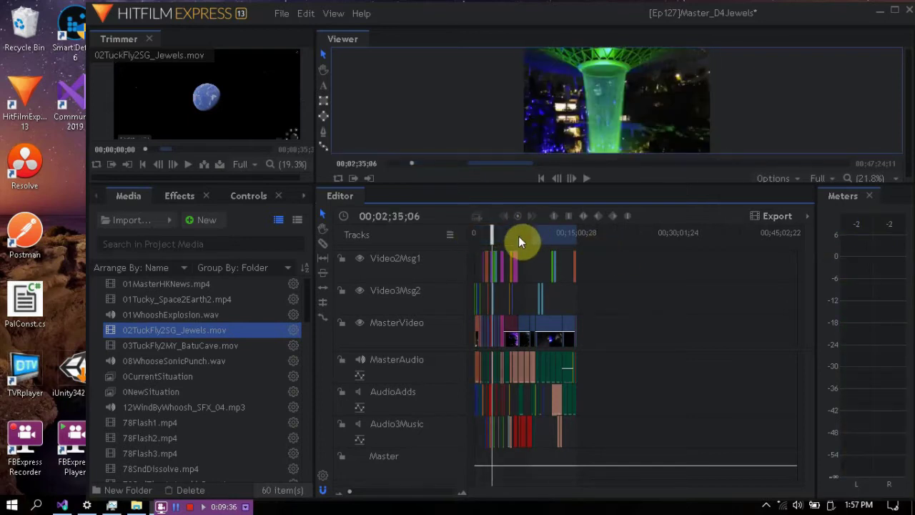
Check the export choices and set the timeline's in-out area to the full contents.
left_click(778, 218)
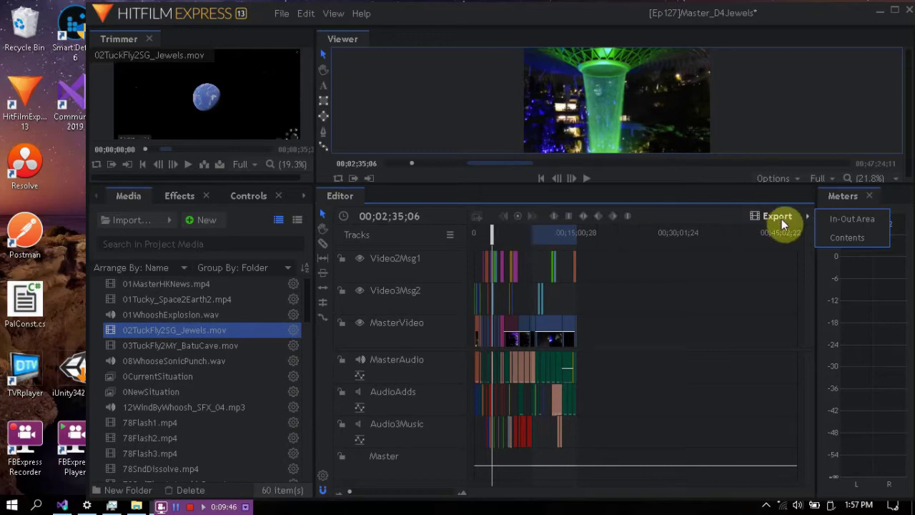
left_click(554, 233)
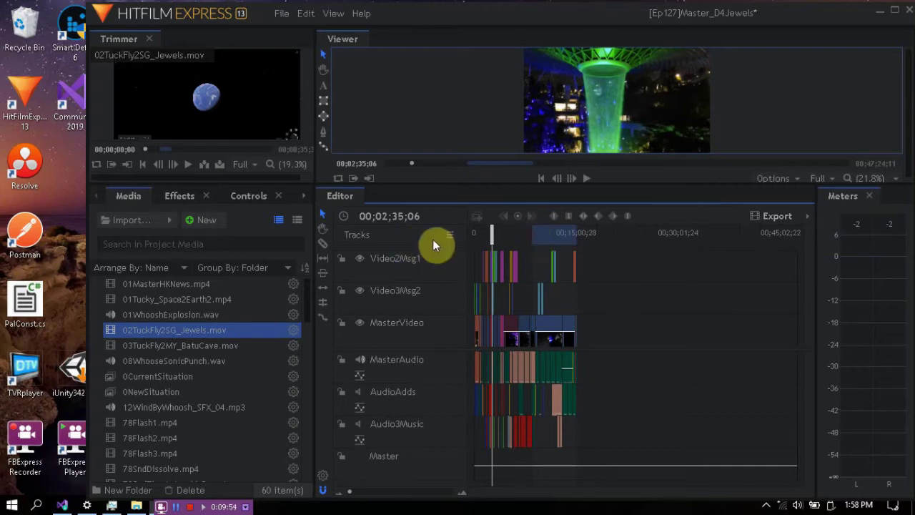
mouse_move(539, 239)
left_mouse_down()
mouse_move(462, 231)
mouse_move(529, 241)
left_mouse_up()
right_click(524, 236)
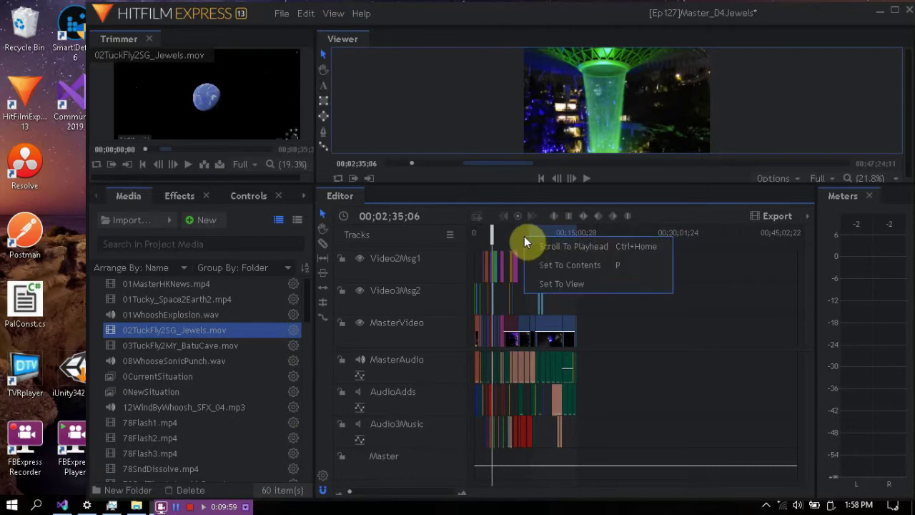
left_click(550, 266)
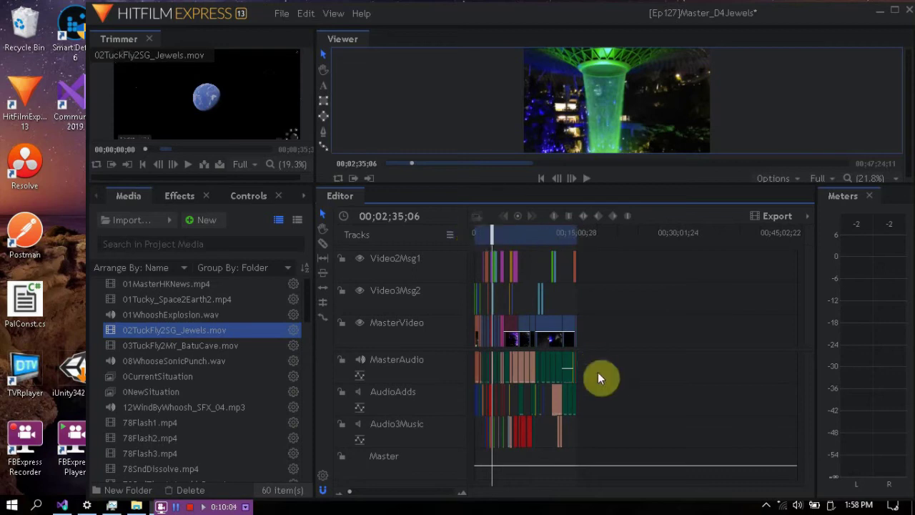
Rename the Audio3Music track as KIV.
left_click(556, 396)
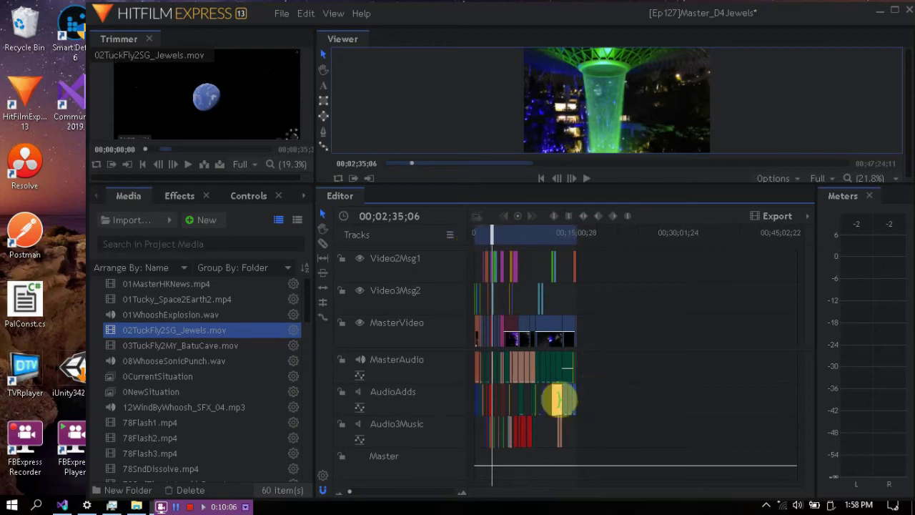
right_click(377, 426)
left_click(413, 473)
type("KIV")
key("Return")
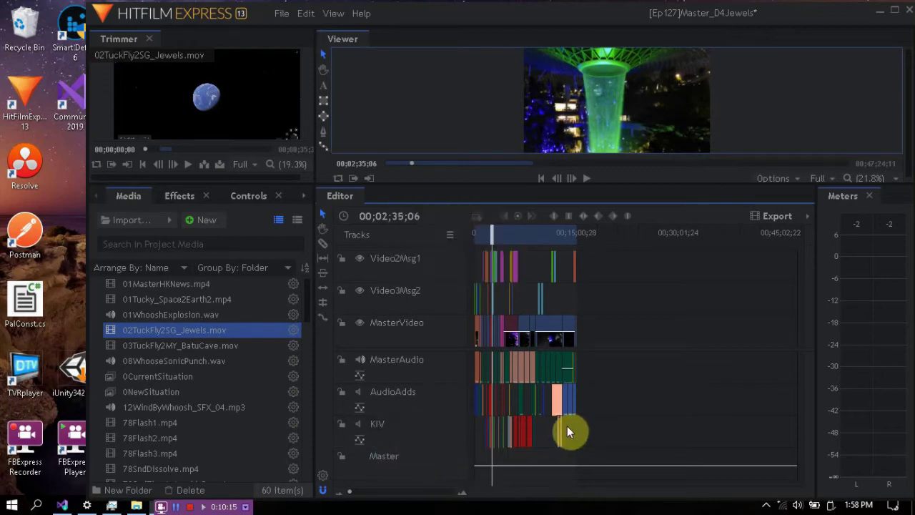
Move all clips on the KIV track to just past the end of the other tracks' clips.
left_click_drag(590, 427, 469, 431)
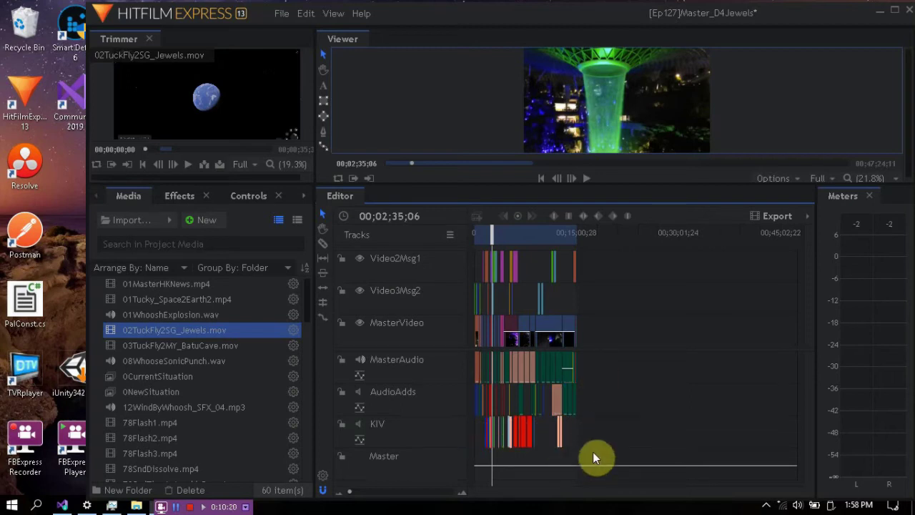
right_click(589, 429)
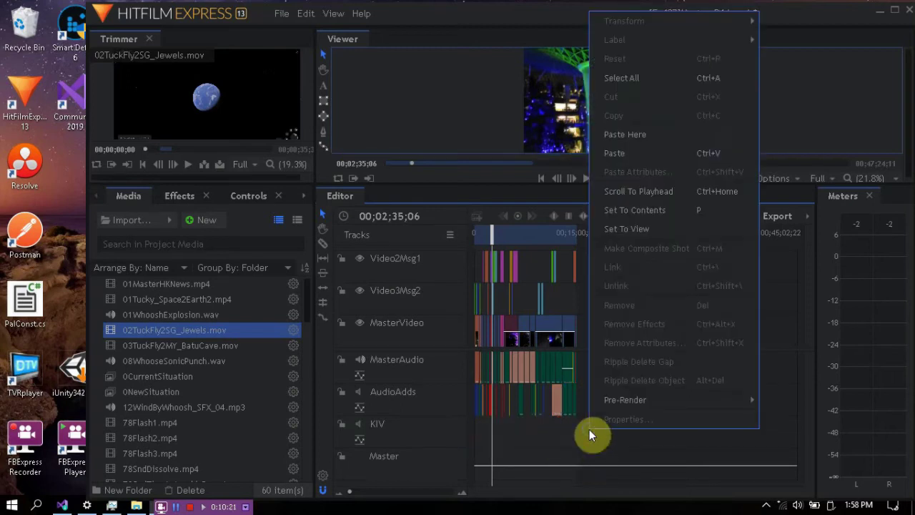
left_click(646, 135)
Set the in-out area to the contents, and pull its end back to just after the main tracks' last clips, leaving out the KIV clips.
right_click(558, 241)
left_click(580, 261)
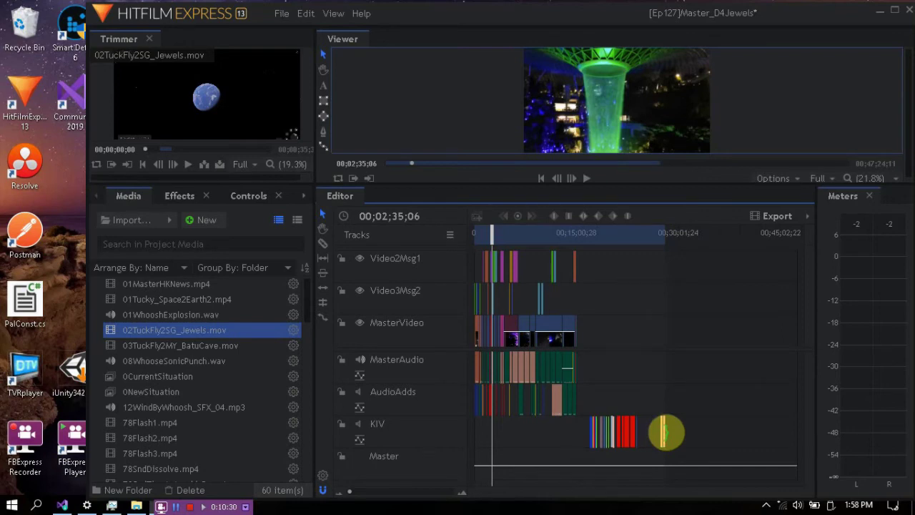
left_click_drag(665, 234, 578, 234)
left_click(791, 216)
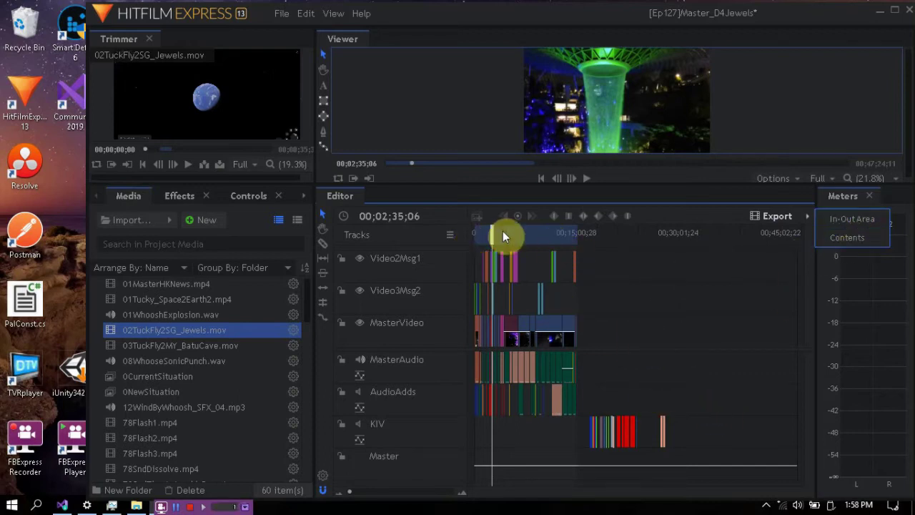
left_click(577, 241)
mouse_move(577, 242)
left_mouse_down()
mouse_move(661, 243)
mouse_move(579, 243)
left_mouse_up()
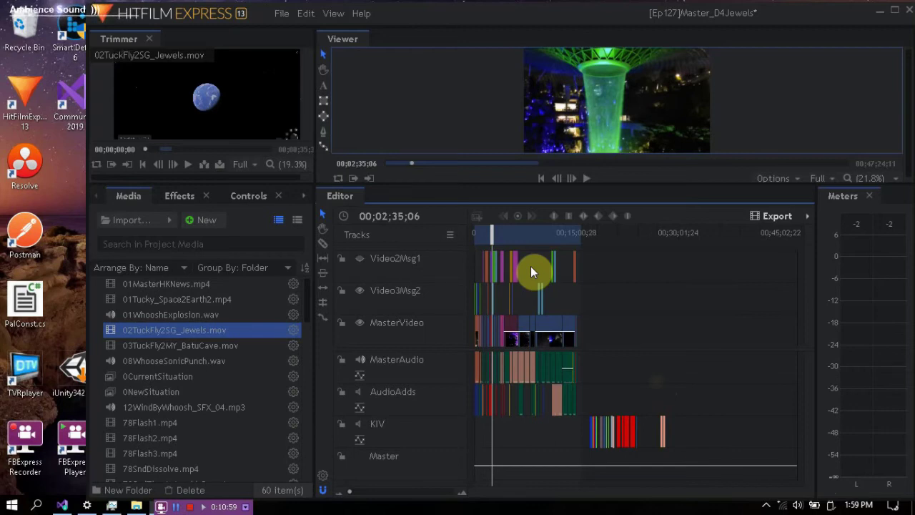
Examine the Import dialog, the media files in the 125_131D4Spore folder, and the choices for creating a new composite shot or plane.
left_click_drag(390, 290, 277, 480)
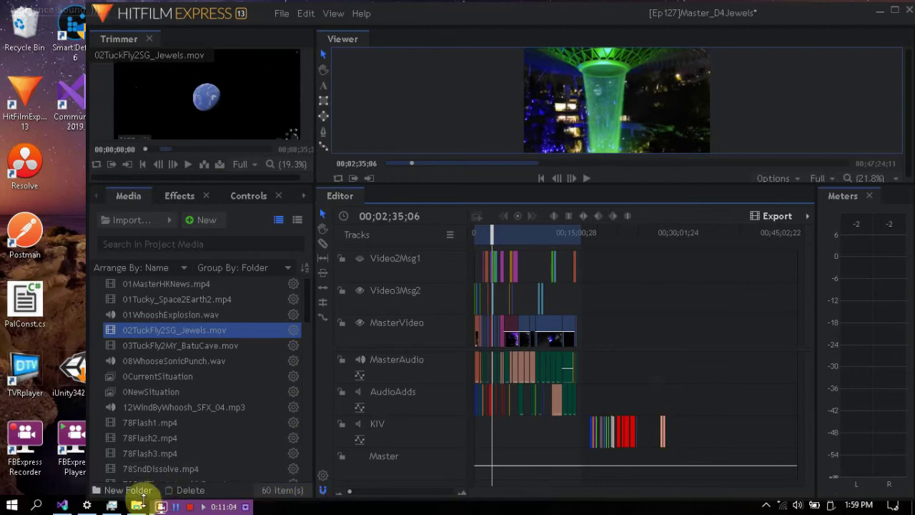
left_click(138, 504)
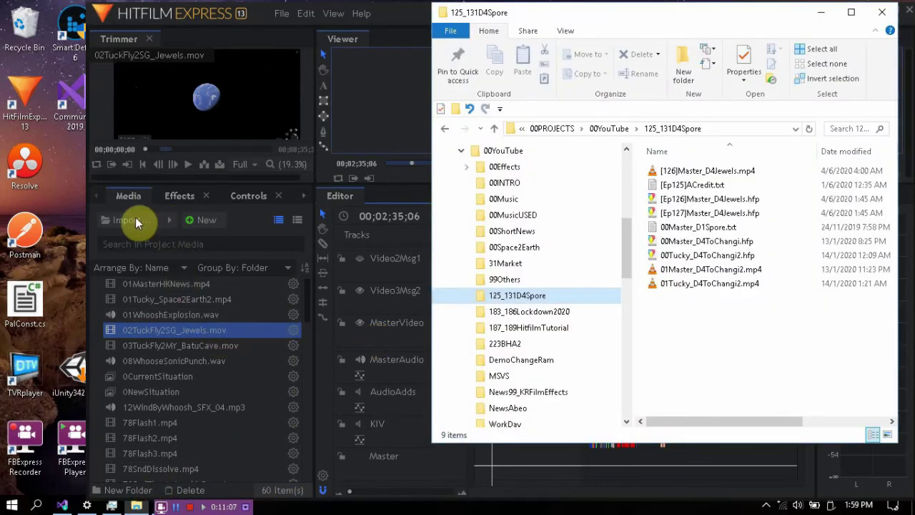
left_click(134, 220)
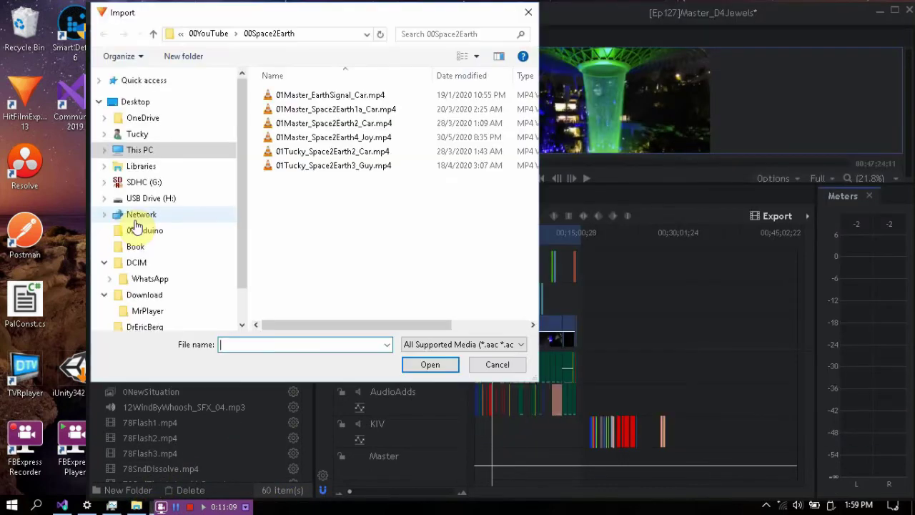
key("Escape")
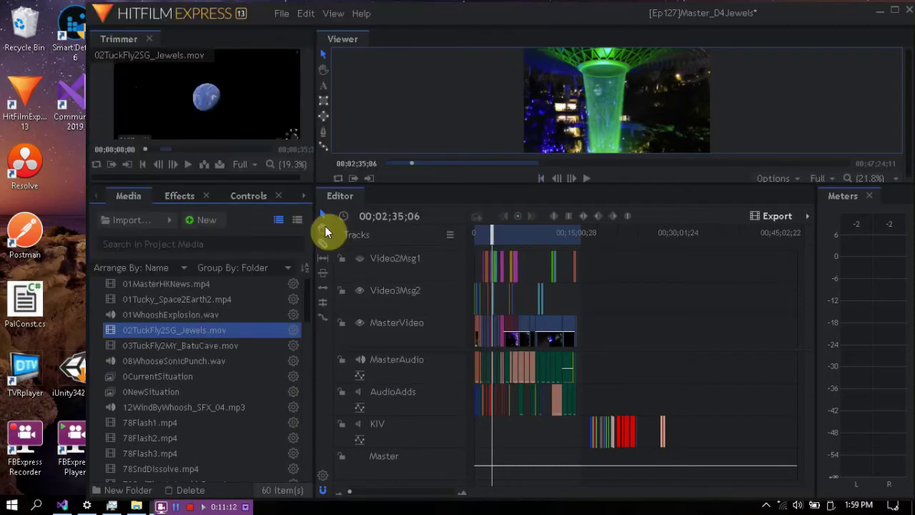
key("alt+Tab")
left_click_drag(695, 268, 692, 299)
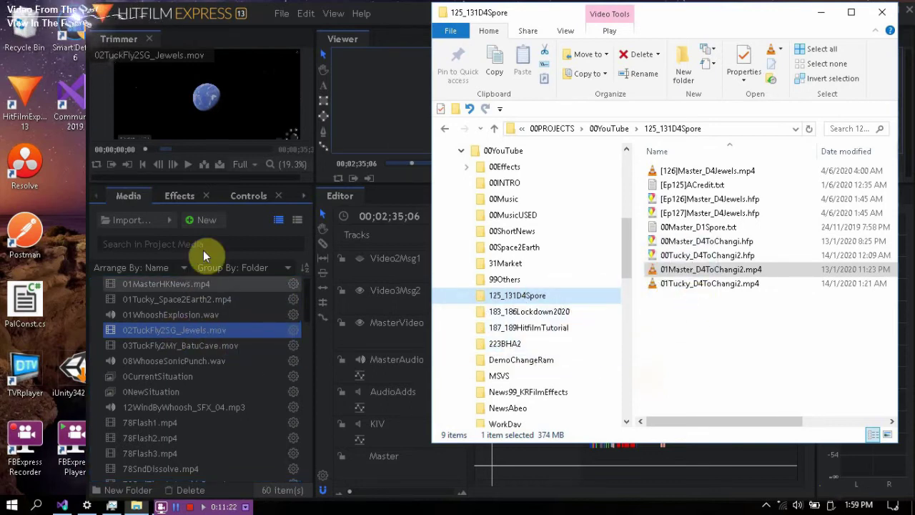
left_click(207, 222)
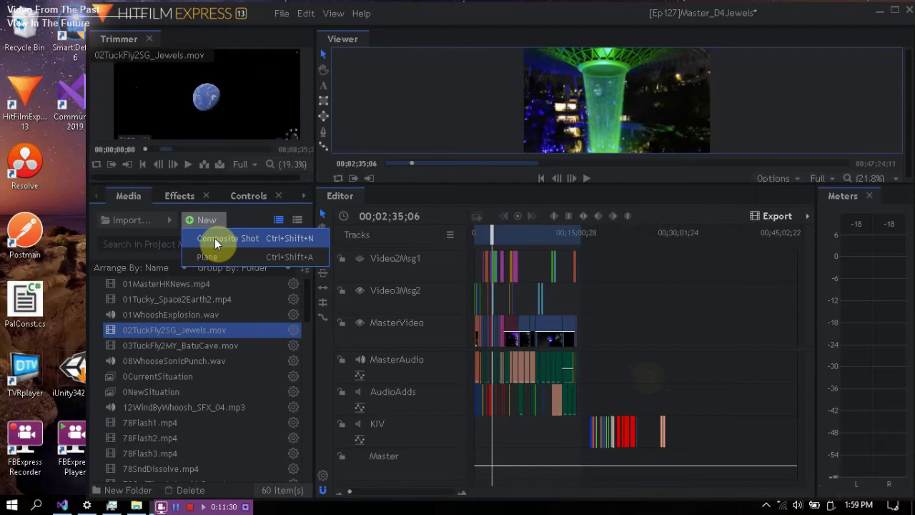
left_click(204, 341)
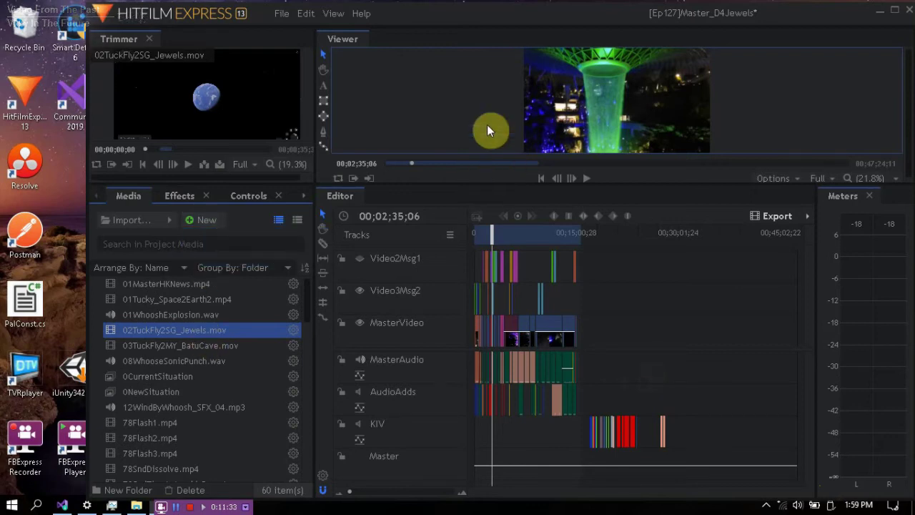
Try drawing a text box and moving a layer in the Viewer, and pan the preview image with the Hand tool.
left_click(323, 85)
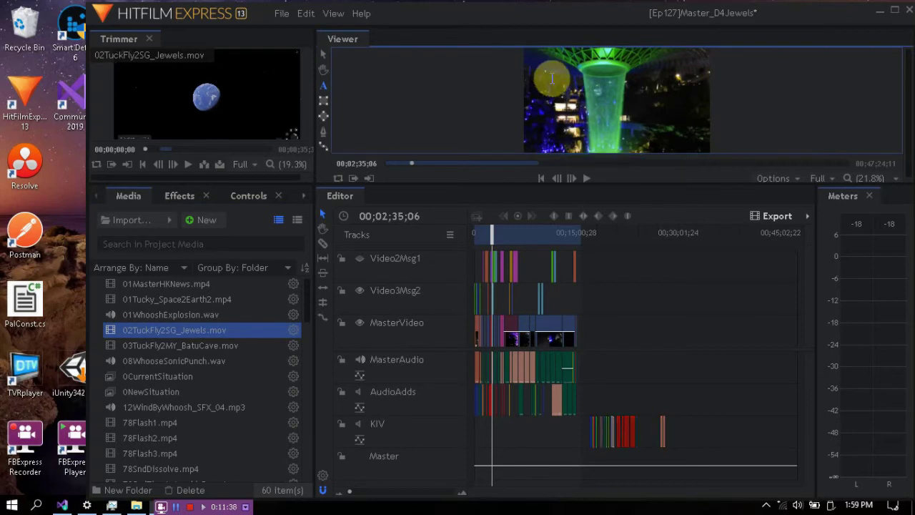
left_click_drag(565, 70, 549, 80)
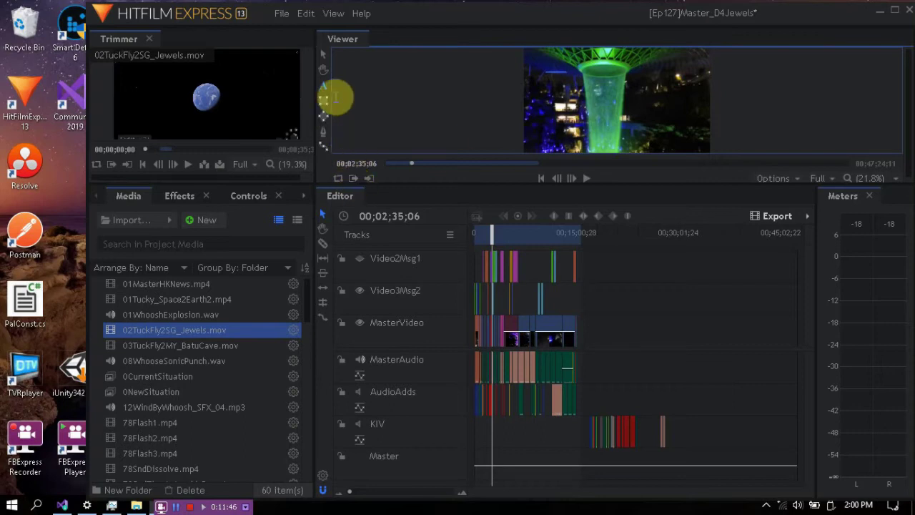
left_click(323, 55)
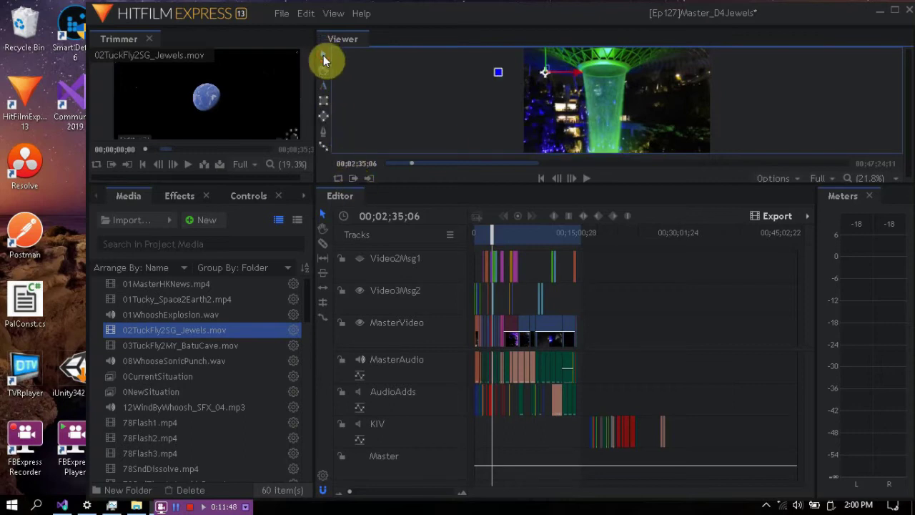
left_click_drag(549, 72, 556, 101)
left_click(556, 101)
left_click_drag(567, 44, 568, 75)
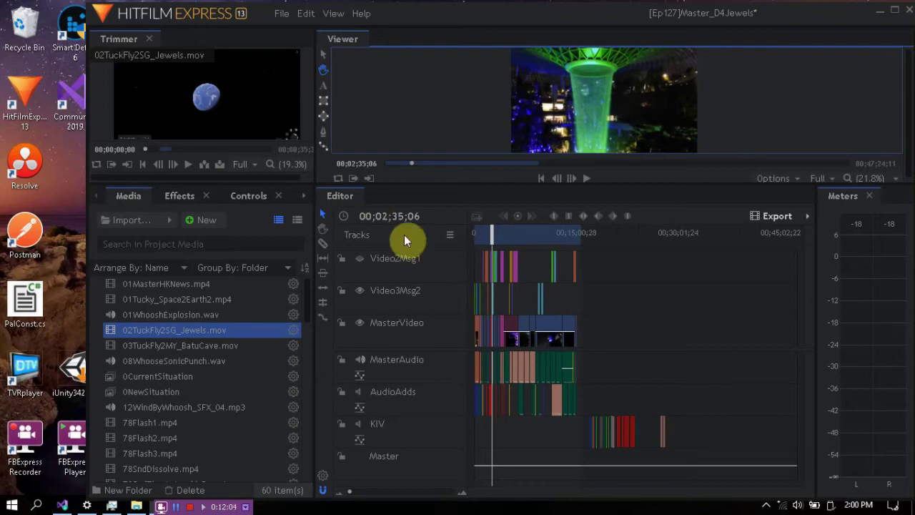
Examine the project settings for video size, frame rate choices and audio sample rate, and leave them unchanged.
left_click(281, 14)
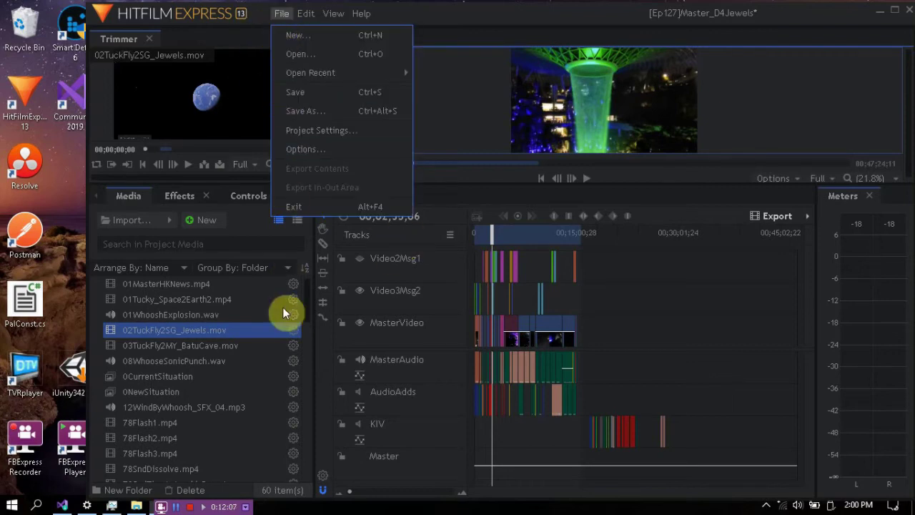
left_click(313, 136)
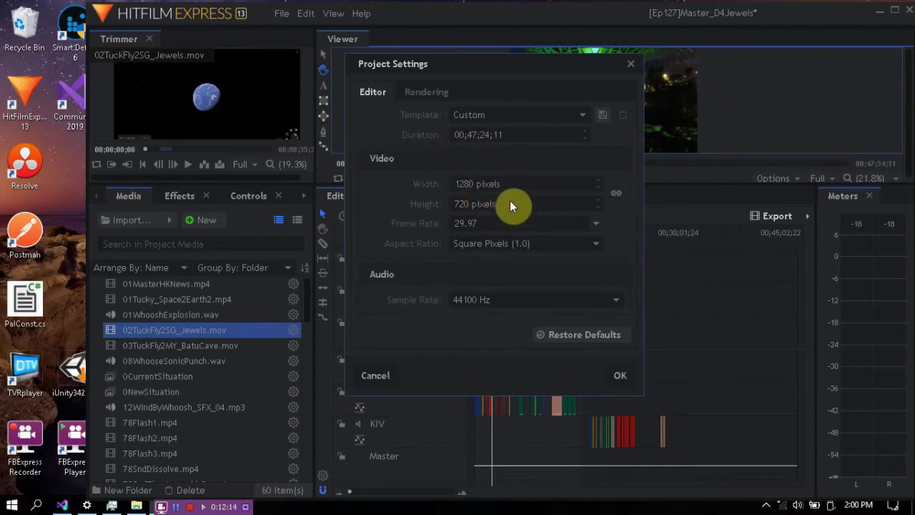
left_click(590, 225)
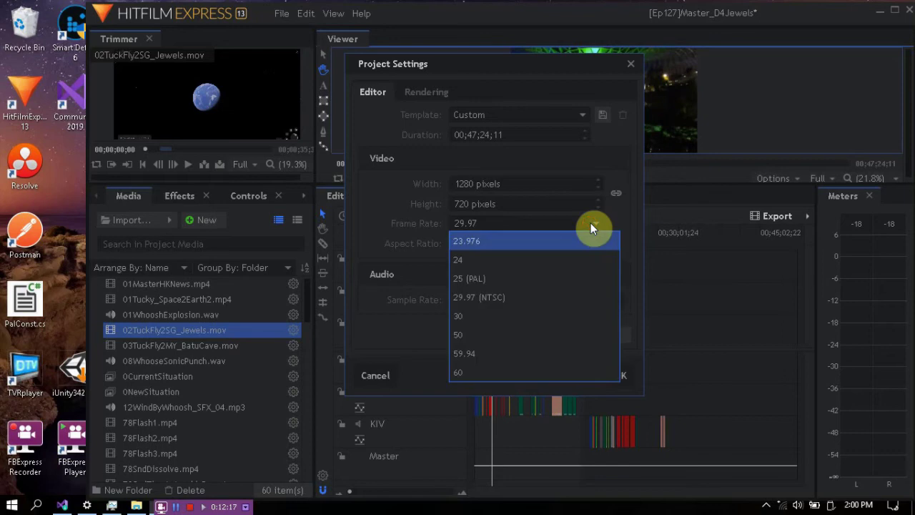
left_click(364, 223)
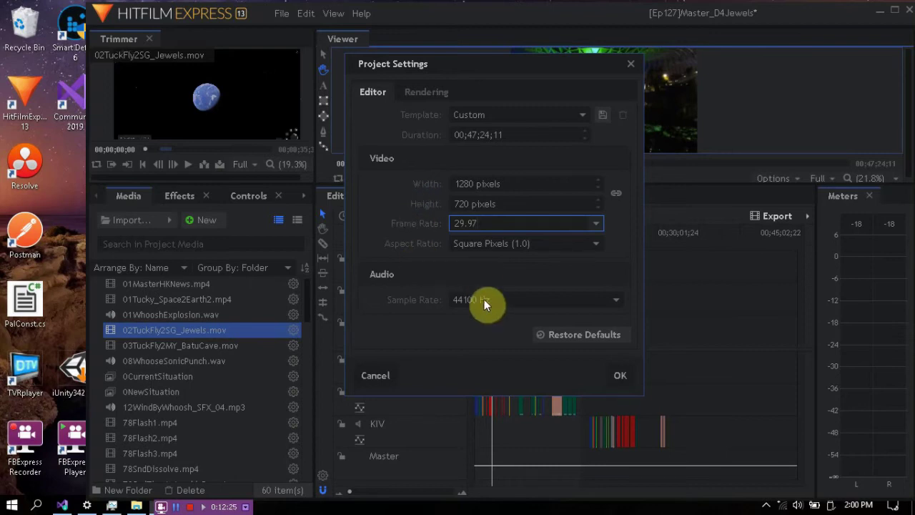
left_click(376, 375)
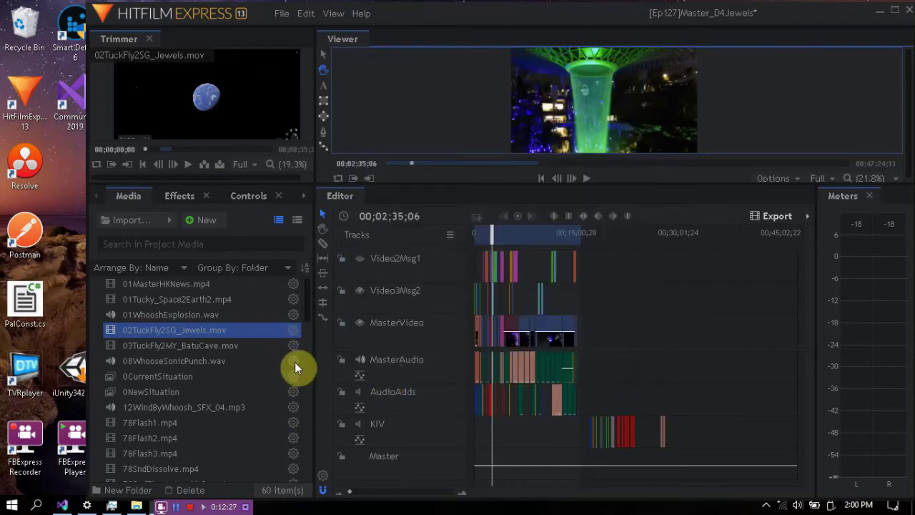
Examine the properties of the 03TuckFly2MY_BatuCave.mov clip and the 0NewSituation composite shot, especially their frame rates.
left_click(293, 348)
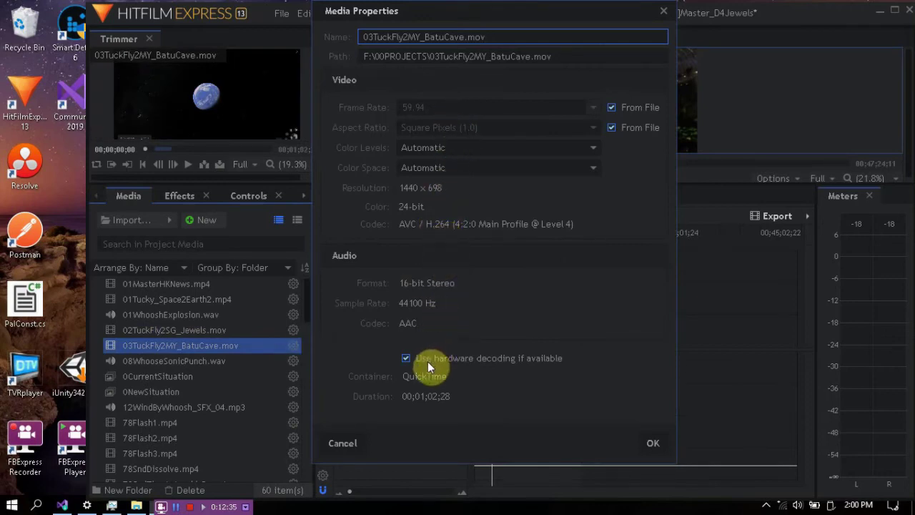
key("Escape")
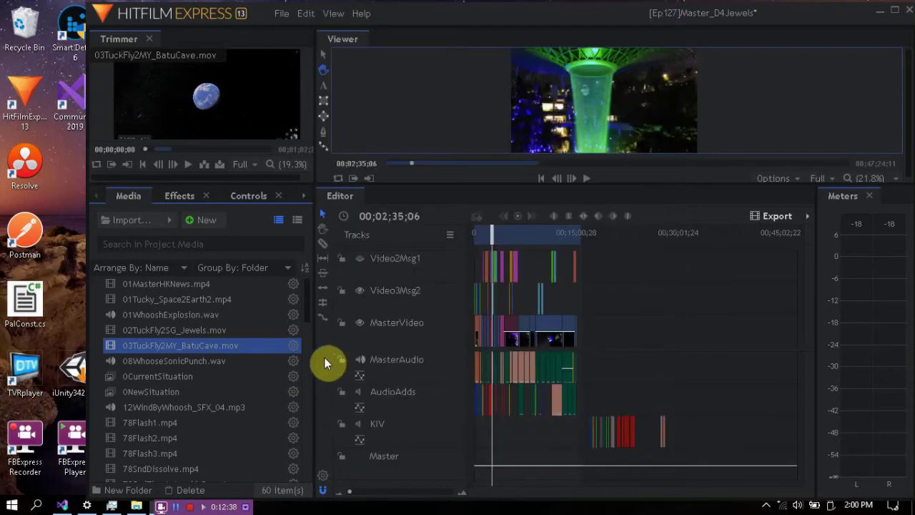
left_click(292, 392)
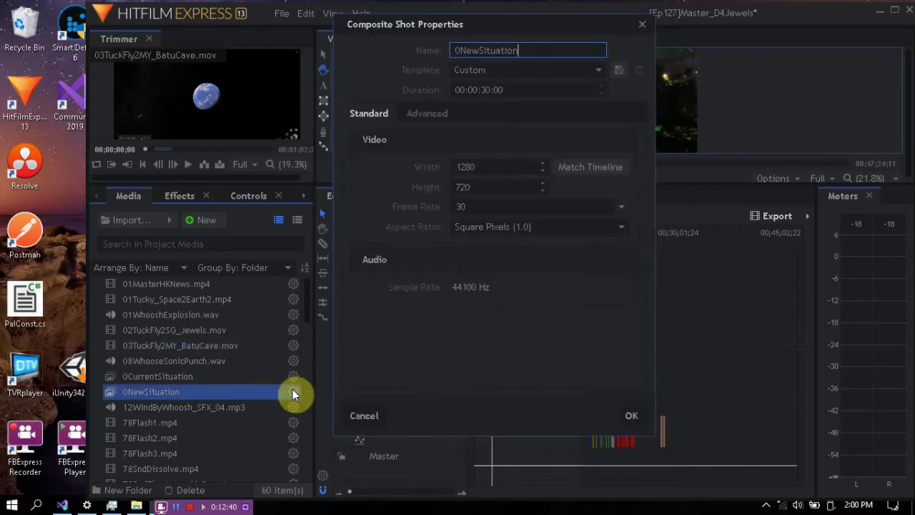
left_click(482, 207)
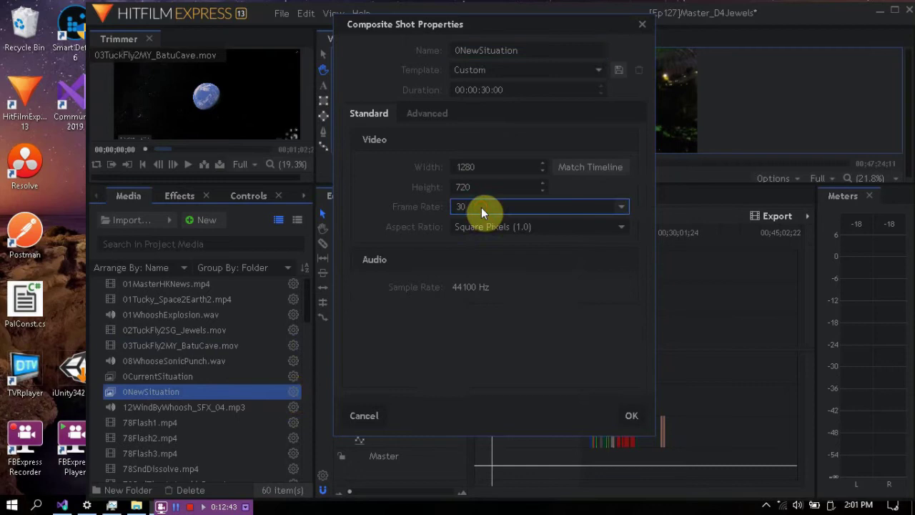
left_click(349, 415)
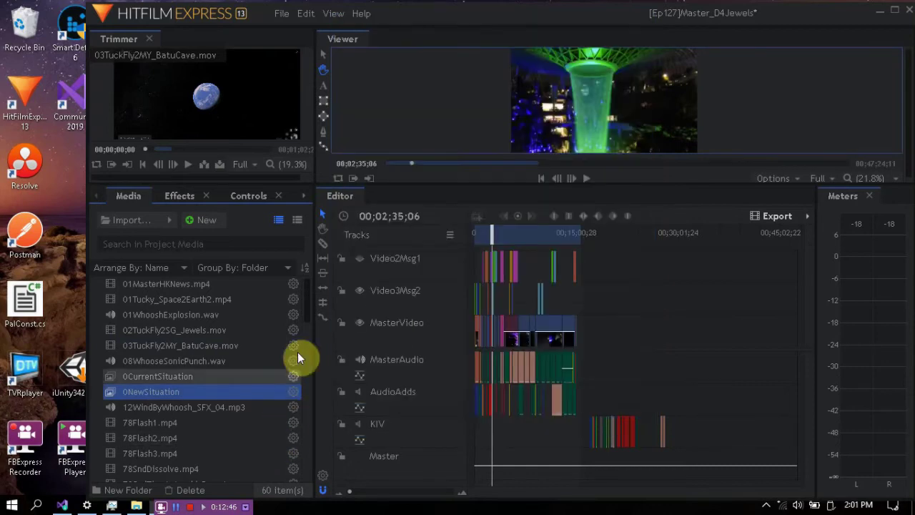
Preview 01MasterHKNews.mp4 in the Trimmer and view the media properties of 01WhooshExplosion.wav.
left_click(257, 284)
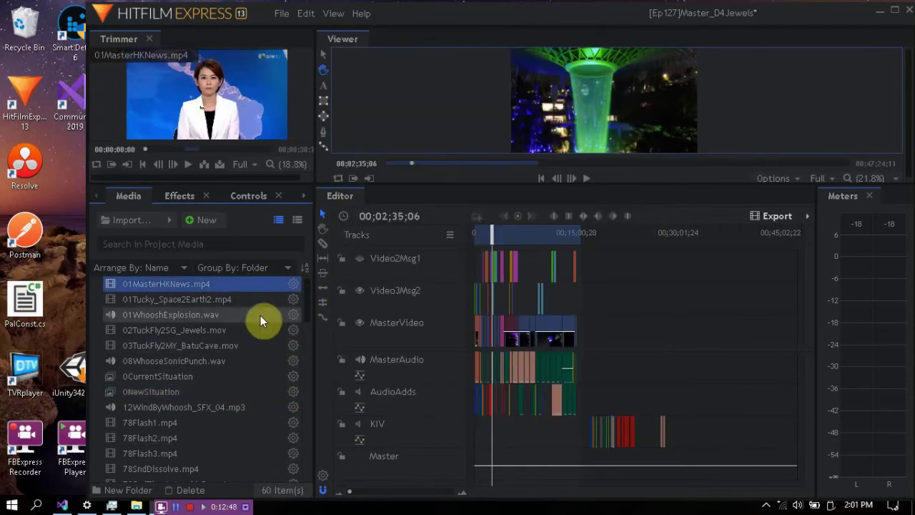
left_click(251, 314)
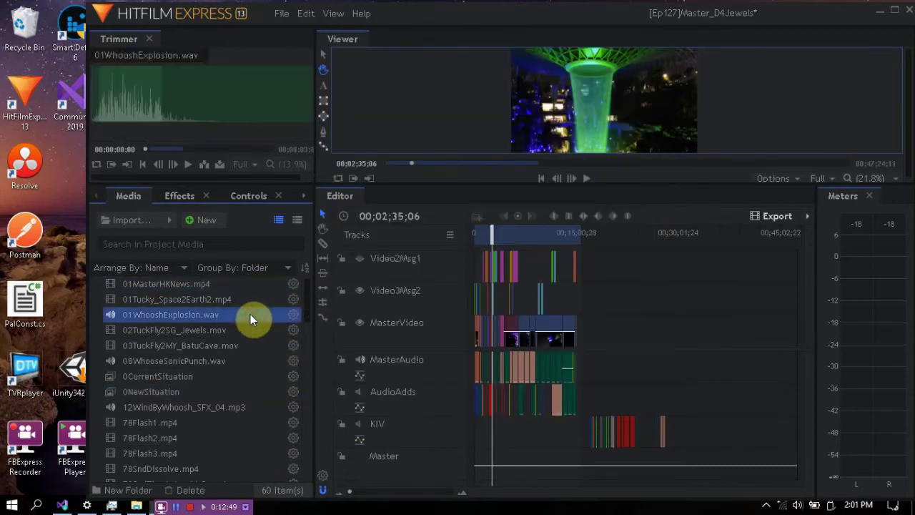
left_click(291, 313)
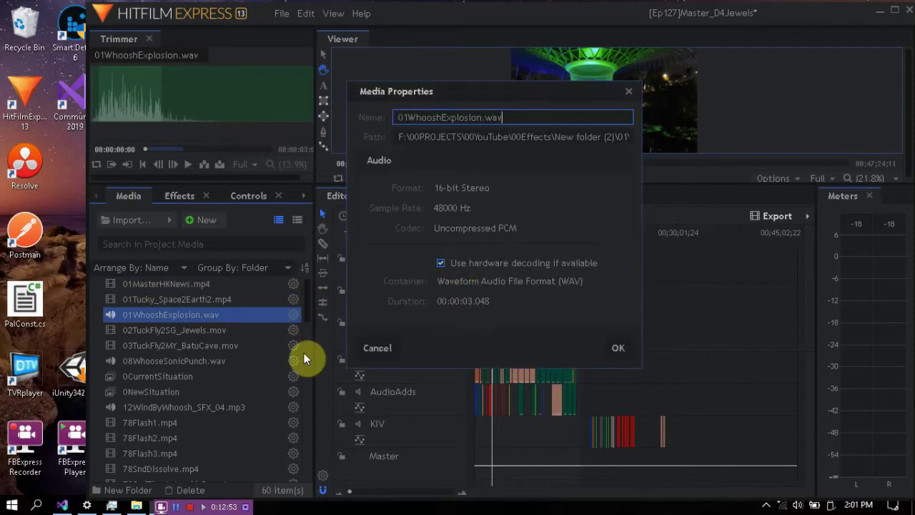
Close the audio clip's properties and examine the Ending composite shot's properties, including its frame rate choices, without changing them.
key("Escape")
scroll(308, 336, "down", 8)
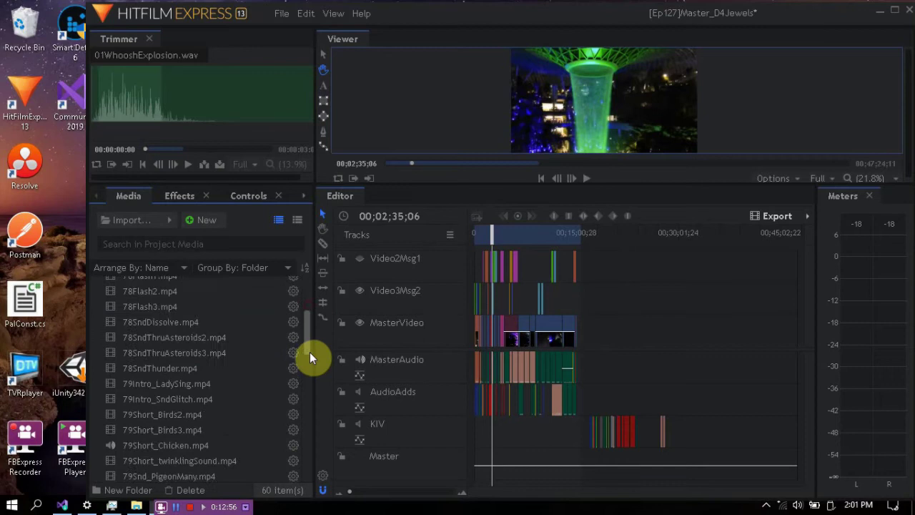
left_click(216, 371)
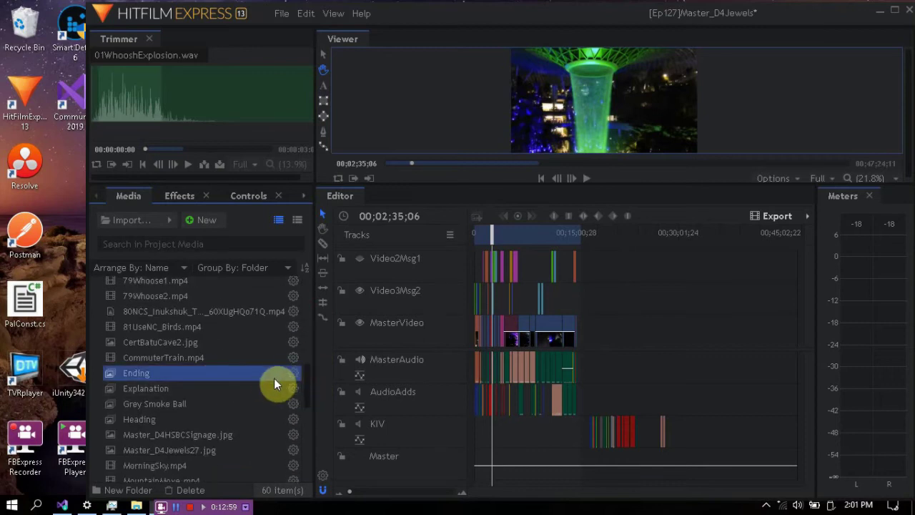
left_click(293, 378)
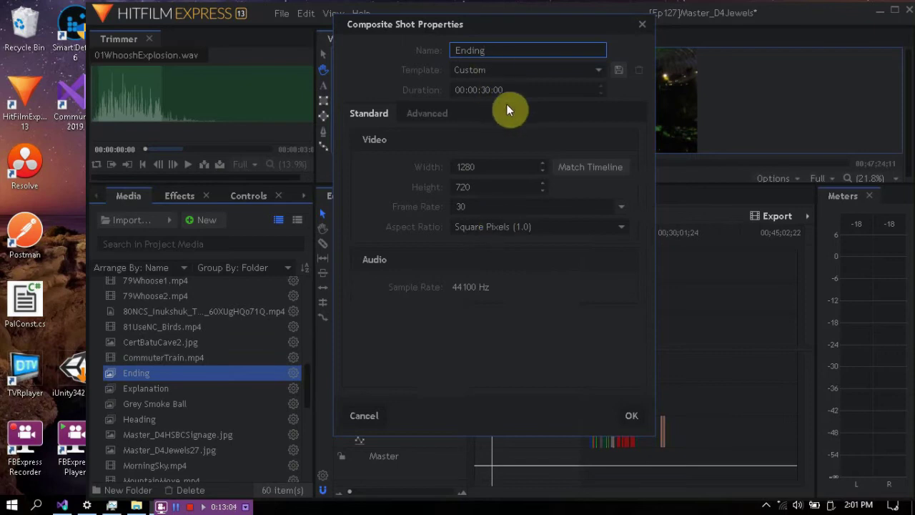
left_click(565, 204)
left_click(622, 209)
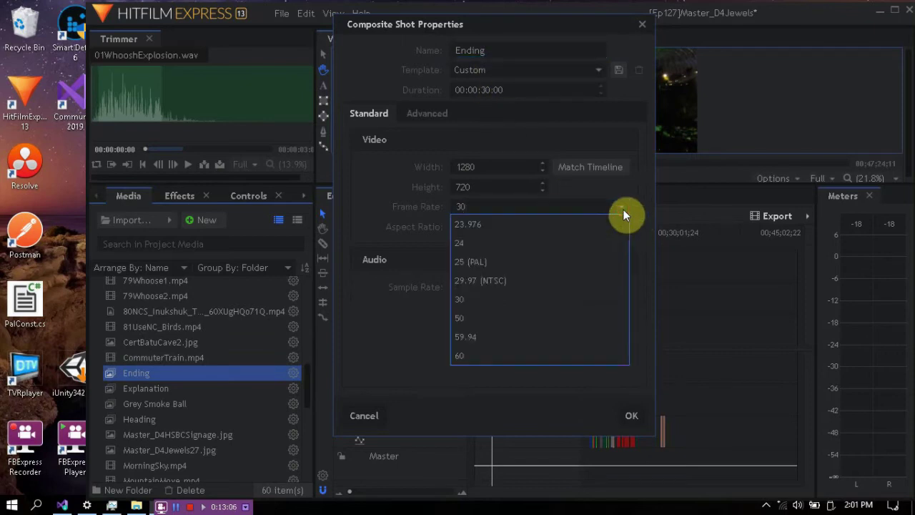
left_click(229, 366)
left_click(368, 416)
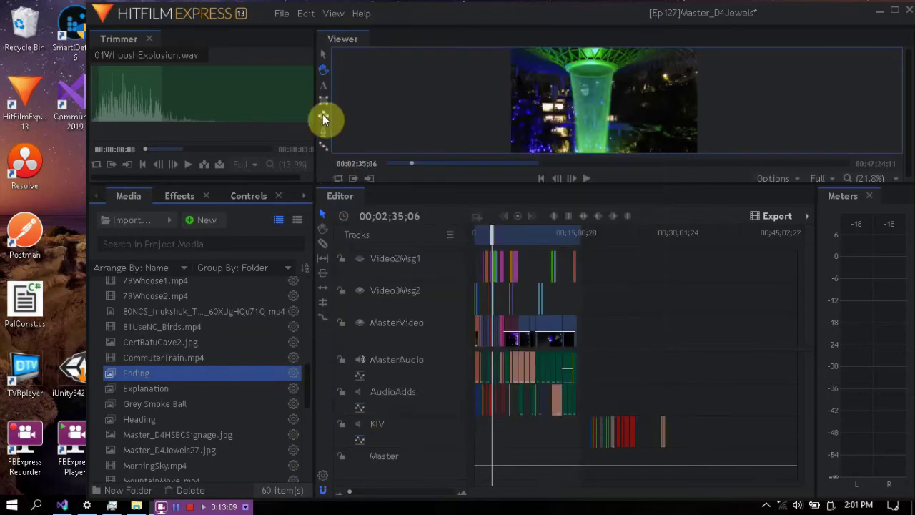
Add the Editor timeline's Contents to the export queue and show the Export screen with an enlarged queue list.
left_click(791, 221)
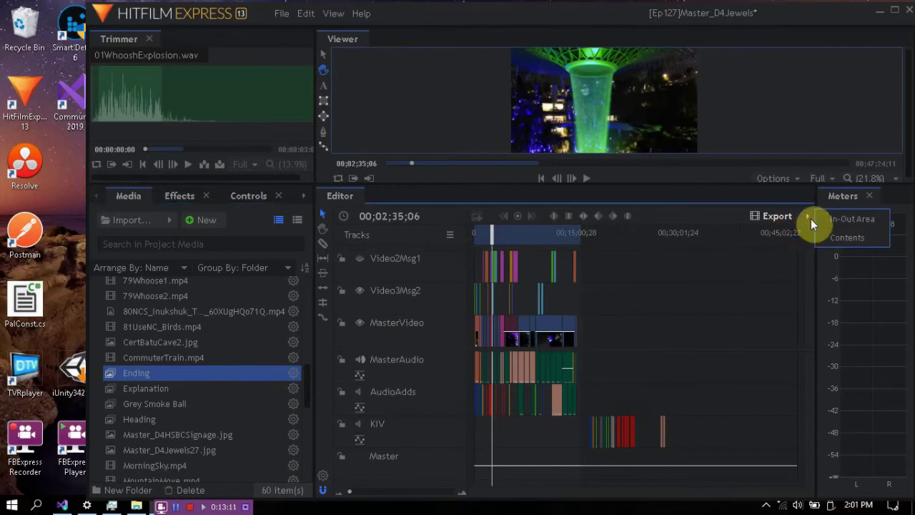
left_click(840, 236)
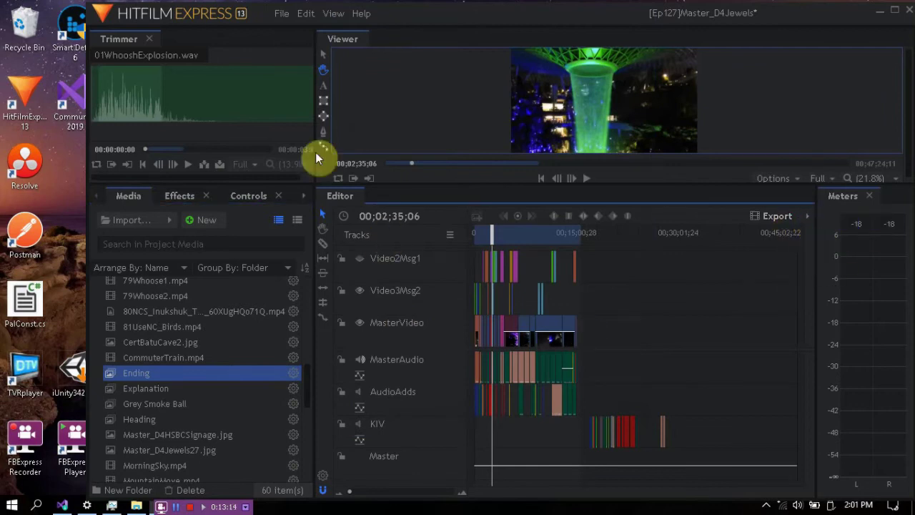
left_click(333, 16)
left_click(353, 72)
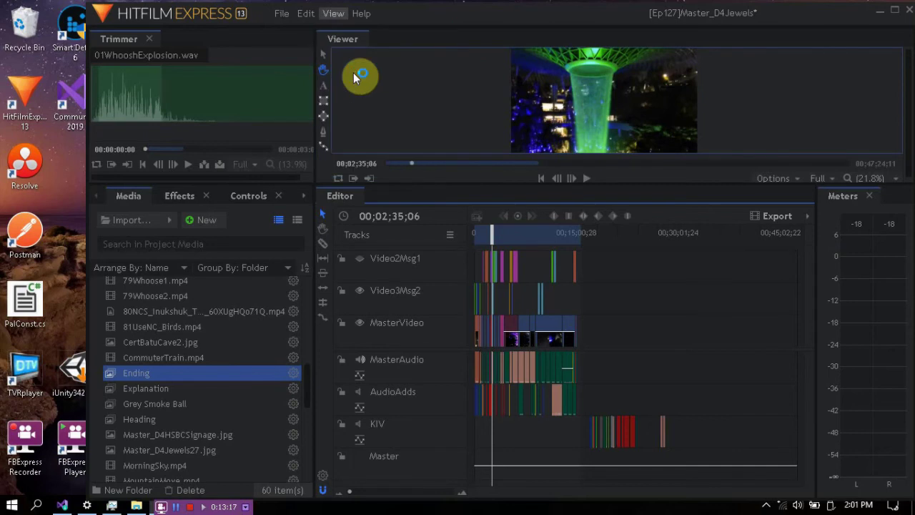
left_click_drag(655, 153, 710, 157)
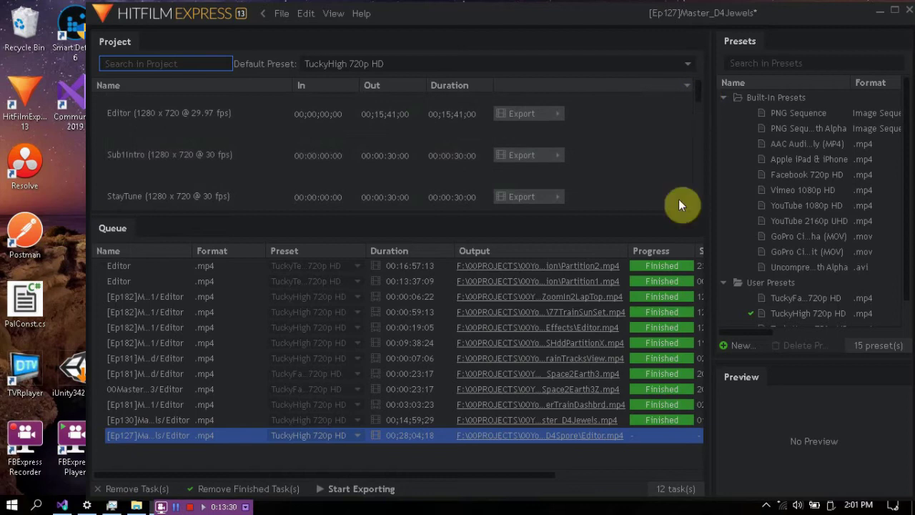
left_click_drag(606, 212, 595, 125)
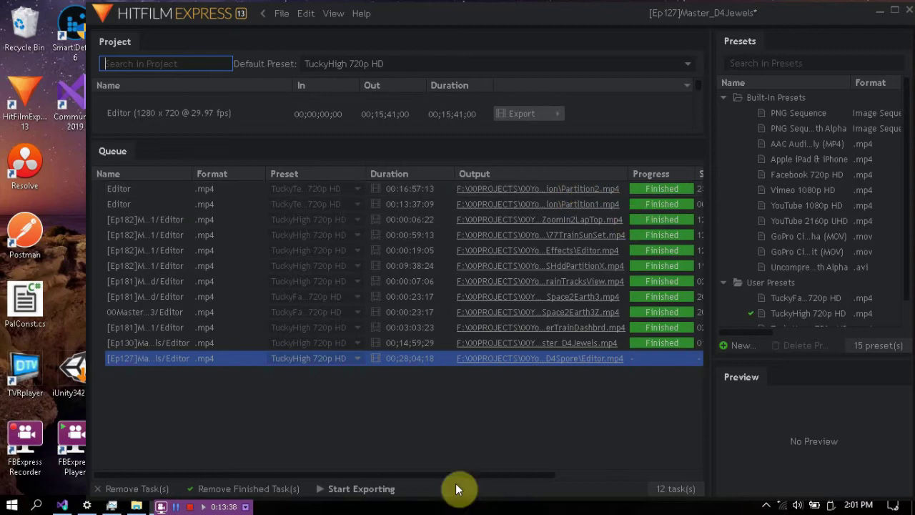
Examine the queue's elapsed times, try opening the finished Master_D4Jewels.mp4 output, and view the save location of the pending Editor.mp4 task.
left_click_drag(453, 477, 565, 492)
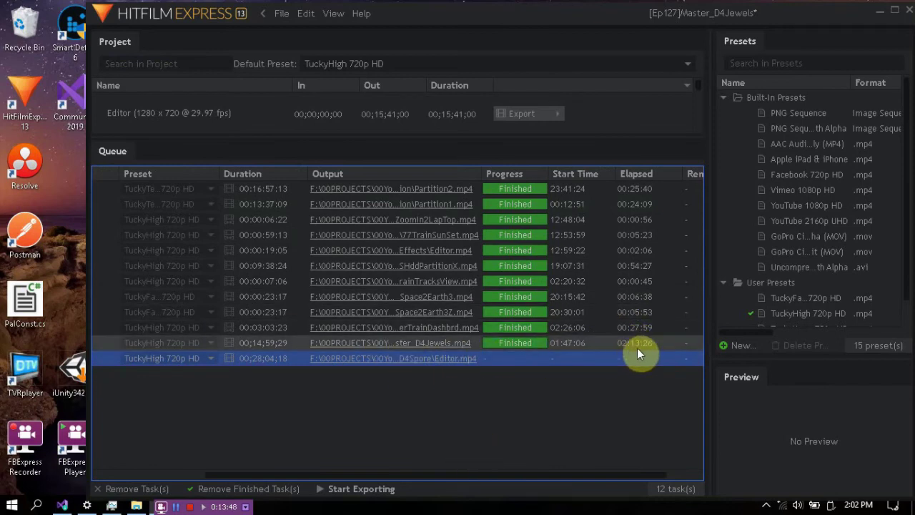
left_click(444, 344)
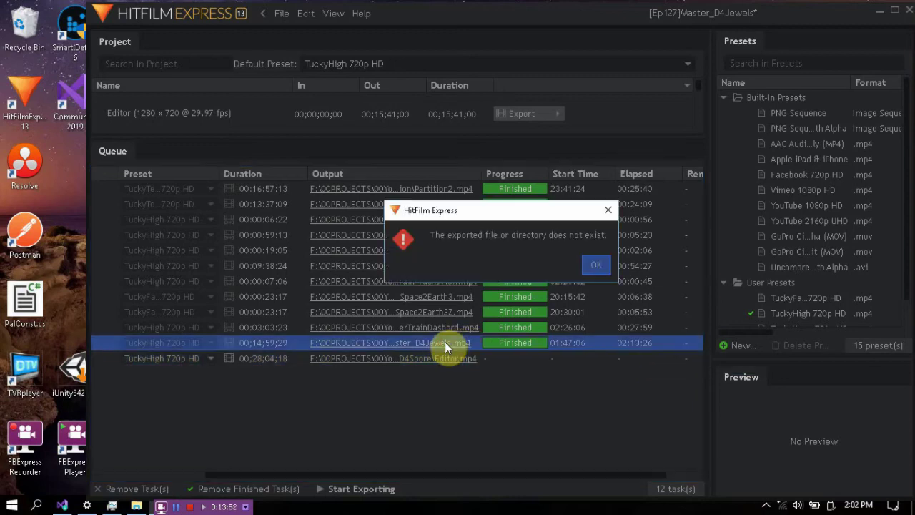
left_click(595, 265)
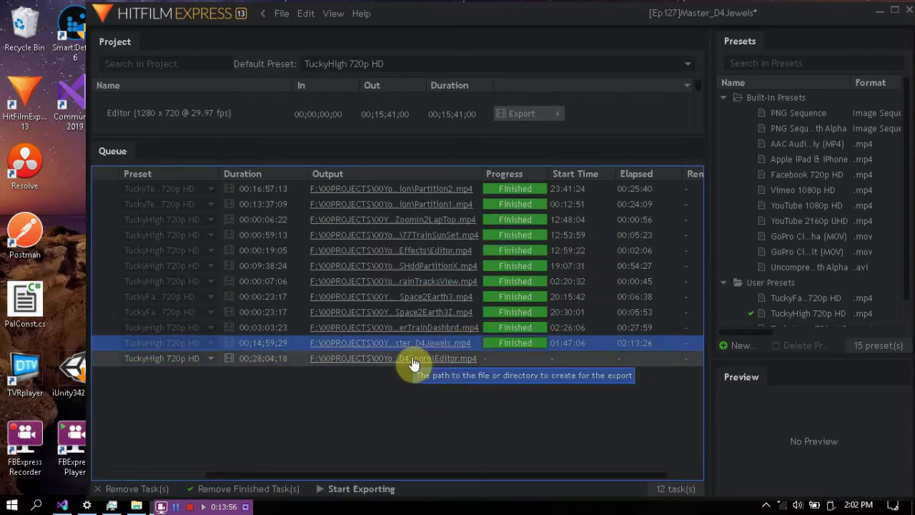
left_click(414, 359)
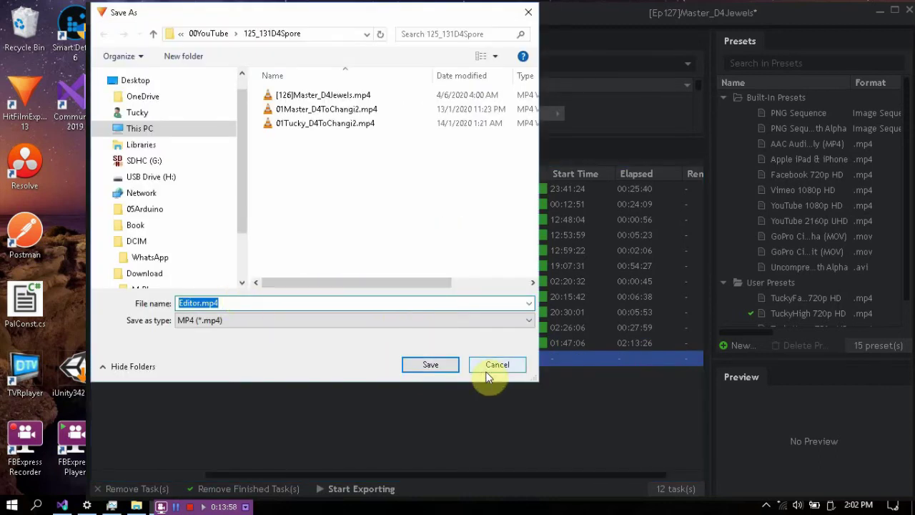
left_click(488, 370)
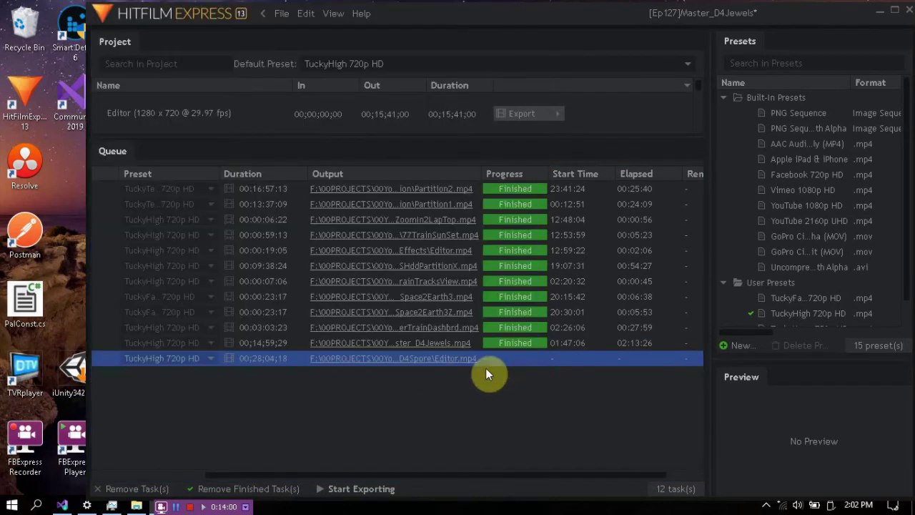
Review the preset choices for the pending export task and examine the built-in Facebook 720p HD preset's settings, especially its bitrates.
left_click(200, 361)
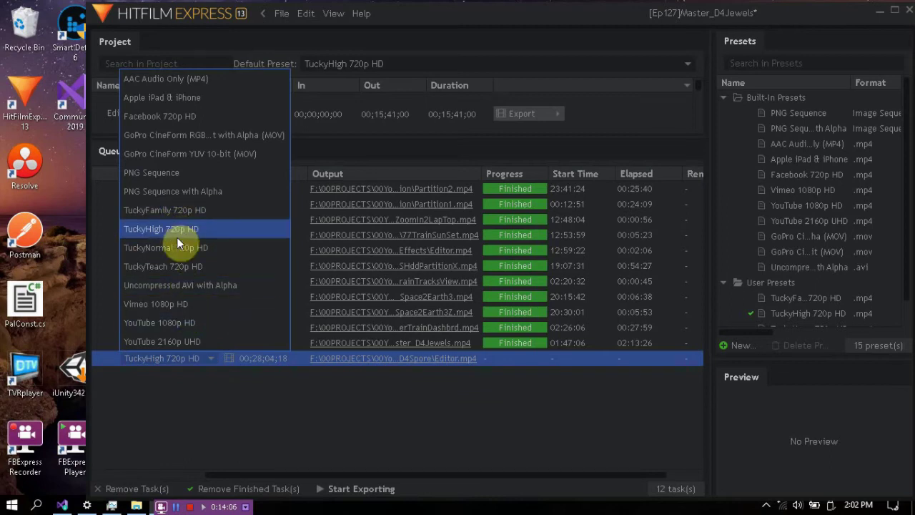
left_click(195, 376)
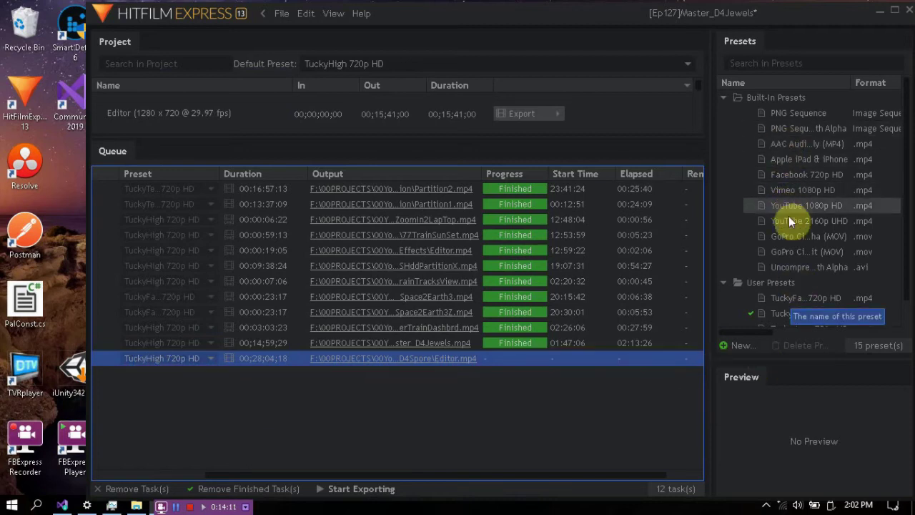
right_click(776, 178)
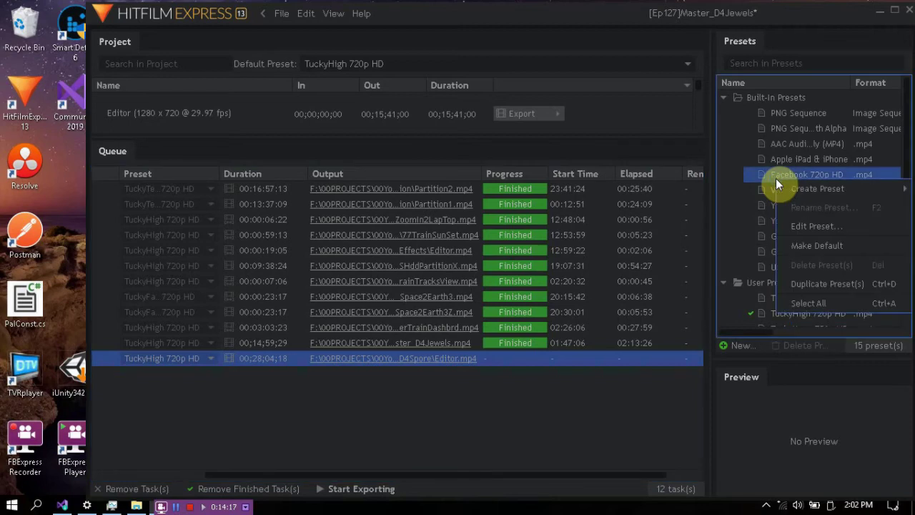
left_click(800, 225)
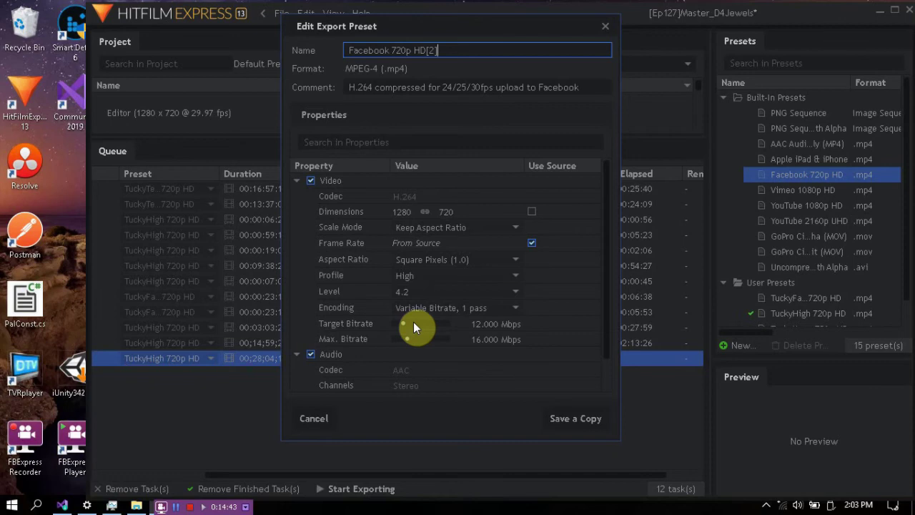
key("Escape")
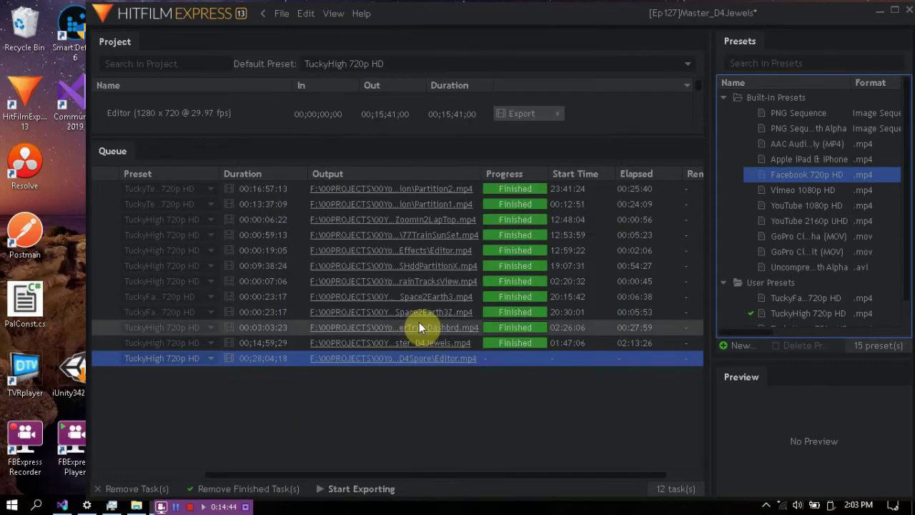
Collapse the built-in presets and examine the settings of the TuckyHigh 720p HD user preset without changing them.
left_click(723, 98)
left_click(782, 144)
right_click(782, 144)
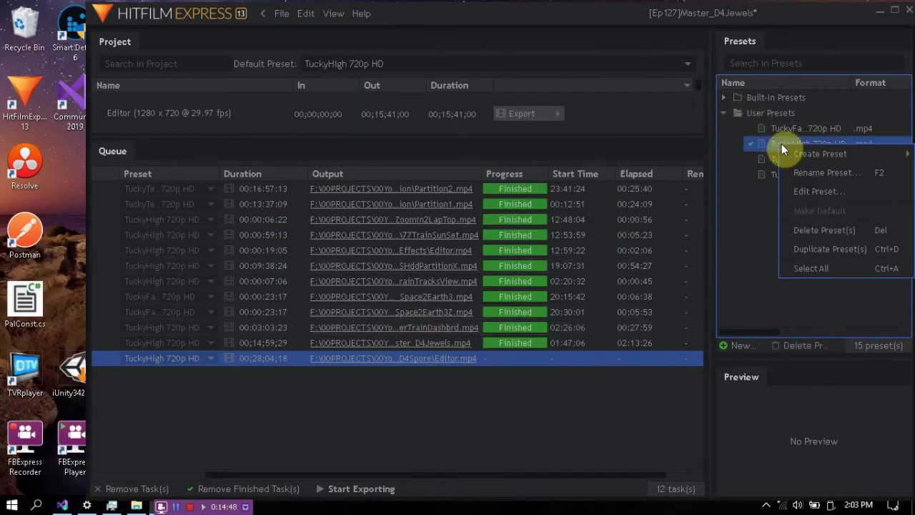
left_click(808, 193)
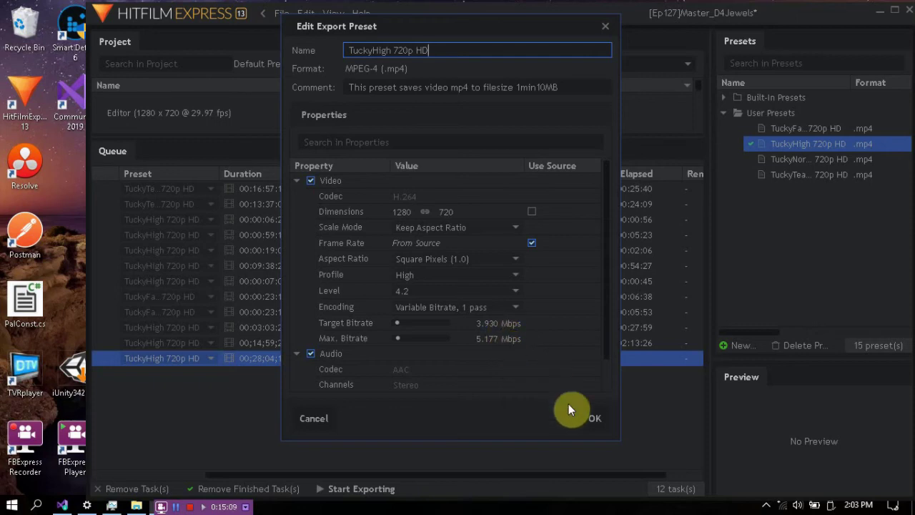
left_click(322, 422)
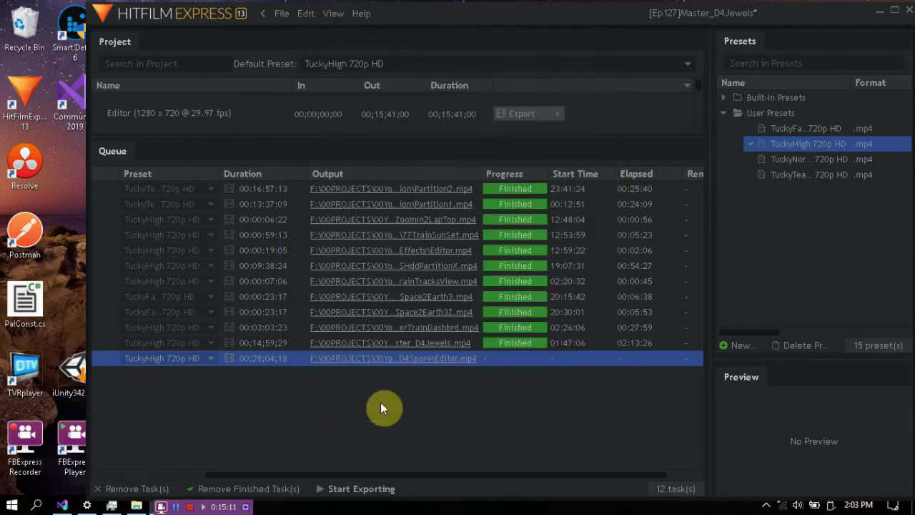
Examine the TuckyFamily 720p HD user preset's settings, especially its target and maximum bitrates, leaving them unchanged.
left_click(789, 126)
right_click(790, 125)
left_click(814, 167)
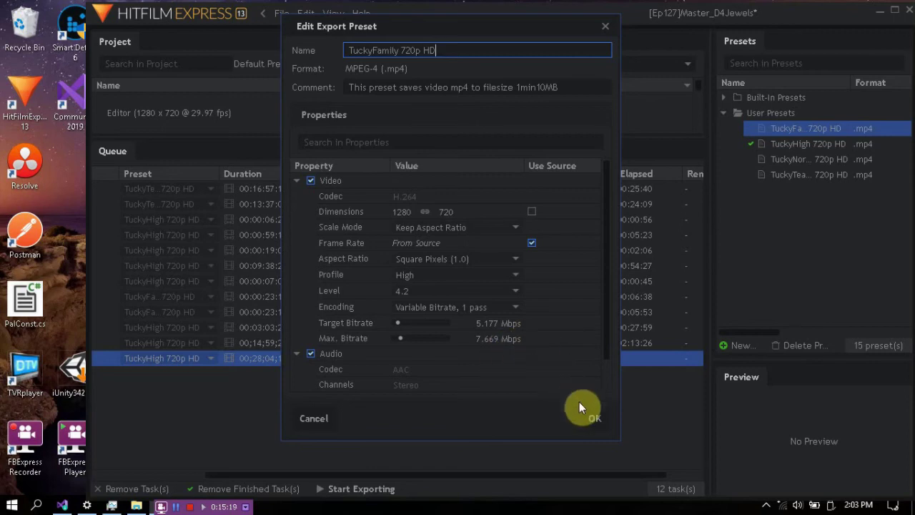
left_click(322, 421)
Switch to File Explorer, check the file size of [126]Master_D4Jewels.mp4 in the 125_131D4Spore folder, and return to HitFilm Express.
left_click(443, 344)
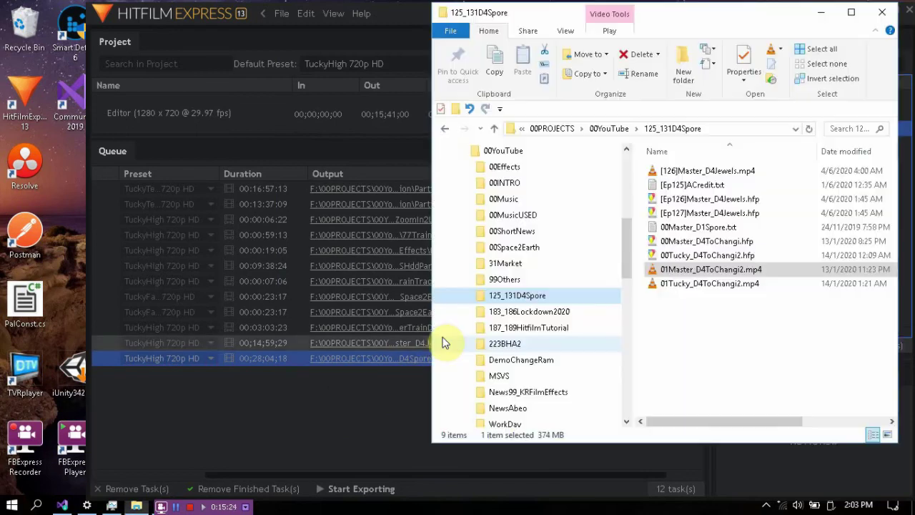
left_click(694, 172)
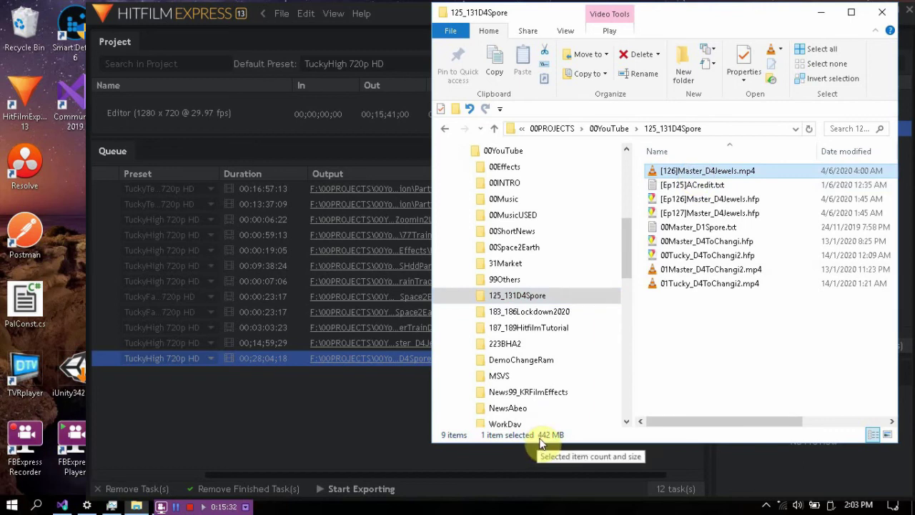
left_click(668, 422)
left_click_drag(668, 422, 828, 408)
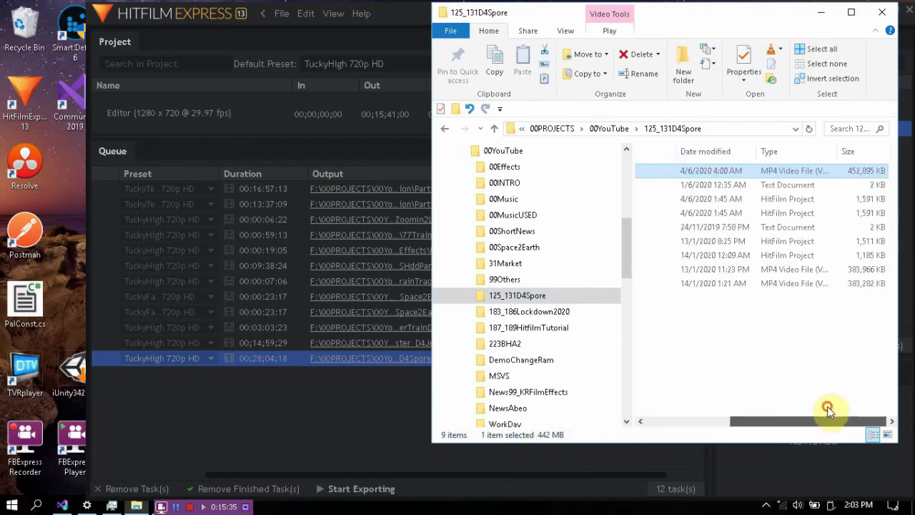
left_click(354, 421)
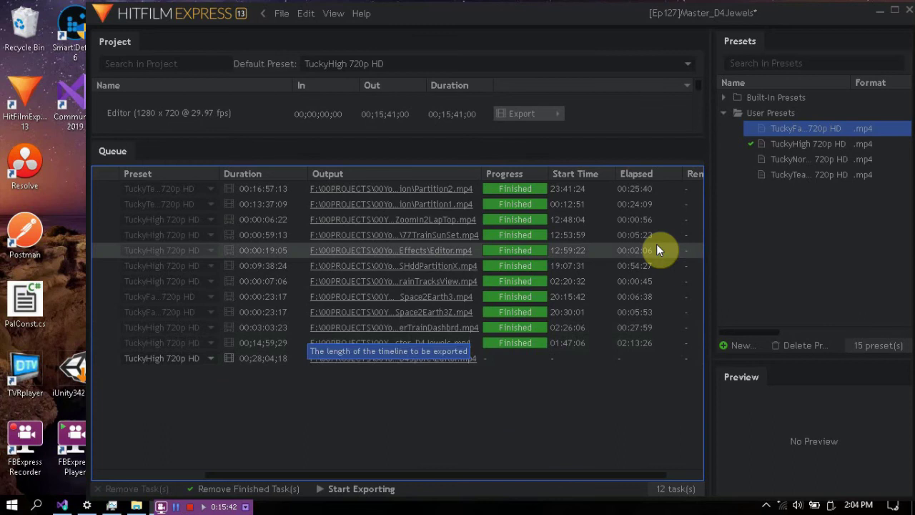
Review the TuckyHigh 720p HD preset's bitrate settings again and leave them as they are.
left_click(768, 147)
right_click(768, 148)
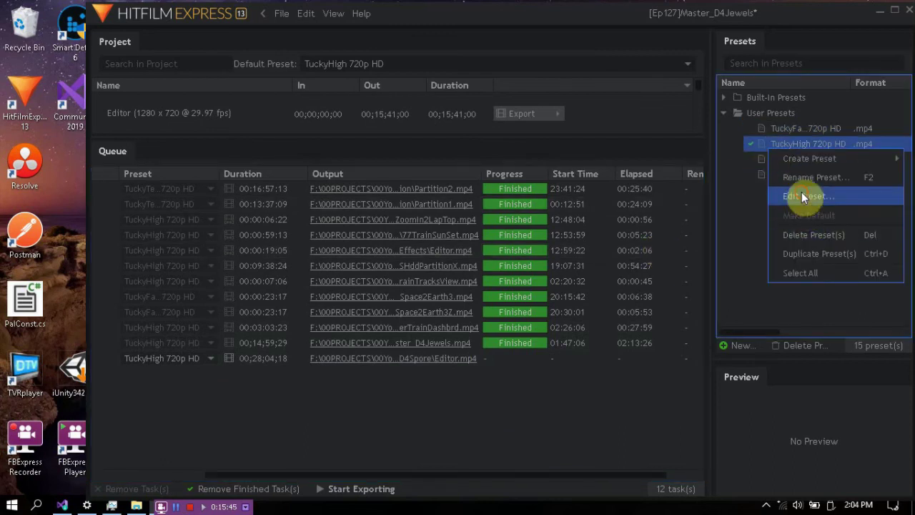
left_click(801, 191)
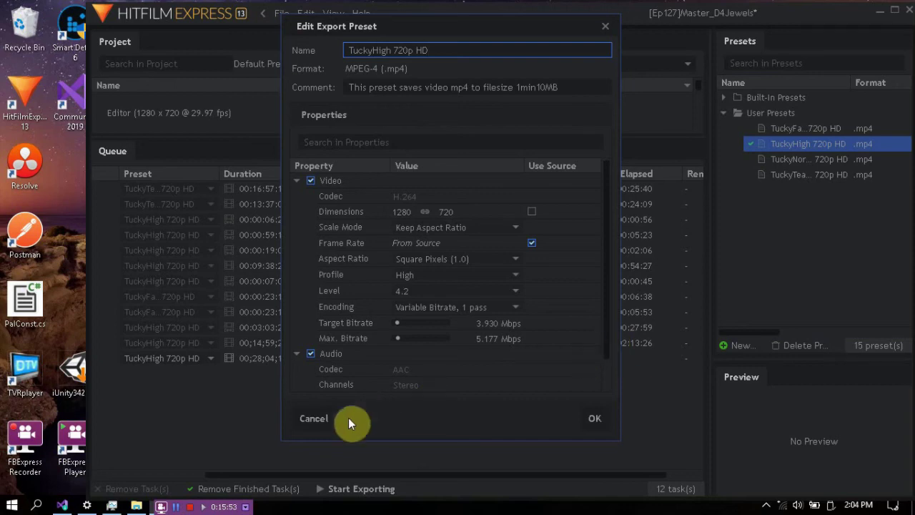
left_click(317, 422)
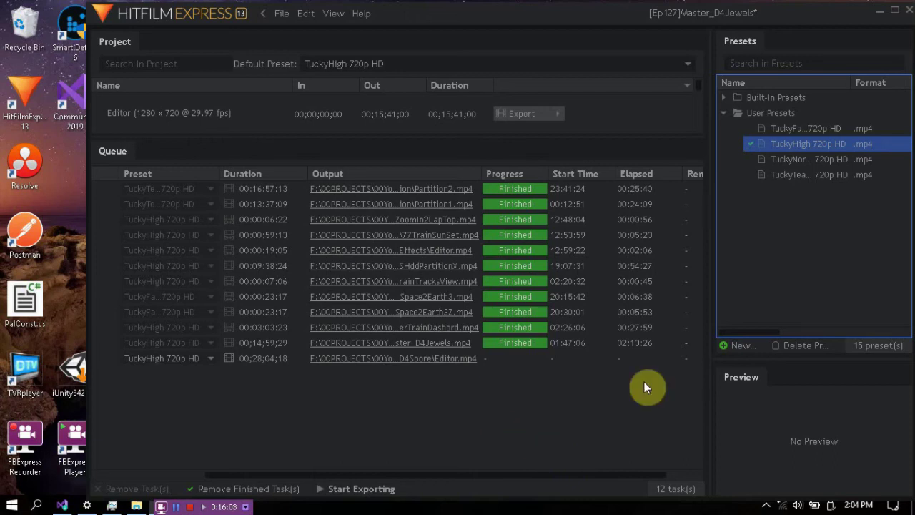
Expand the built-in and user preset groups and compare the options available for the AAC Audio Only (MP4) and TuckyHigh 720p HD presets.
left_click(724, 112)
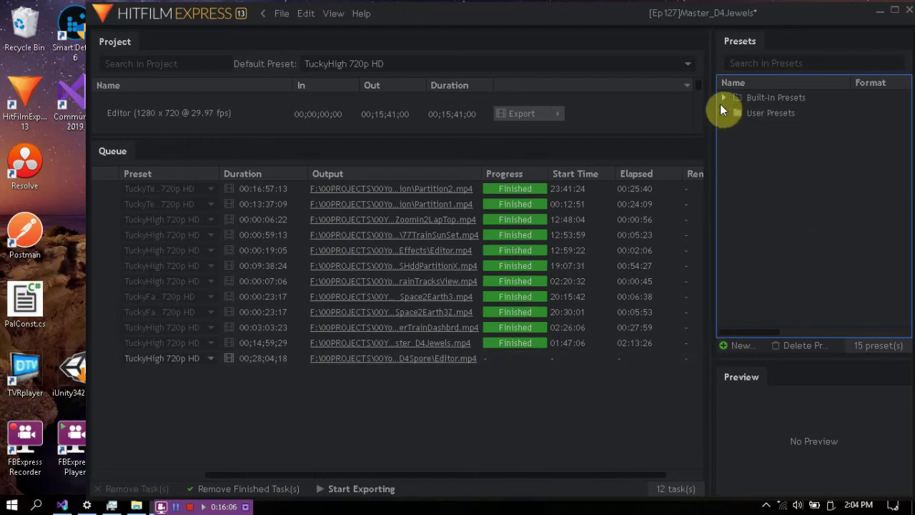
left_click(724, 112)
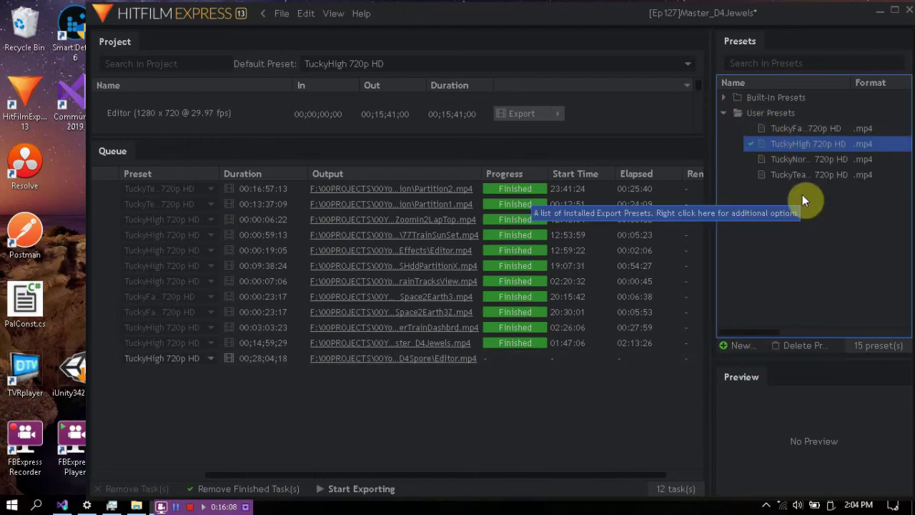
left_click(725, 99)
right_click(794, 145)
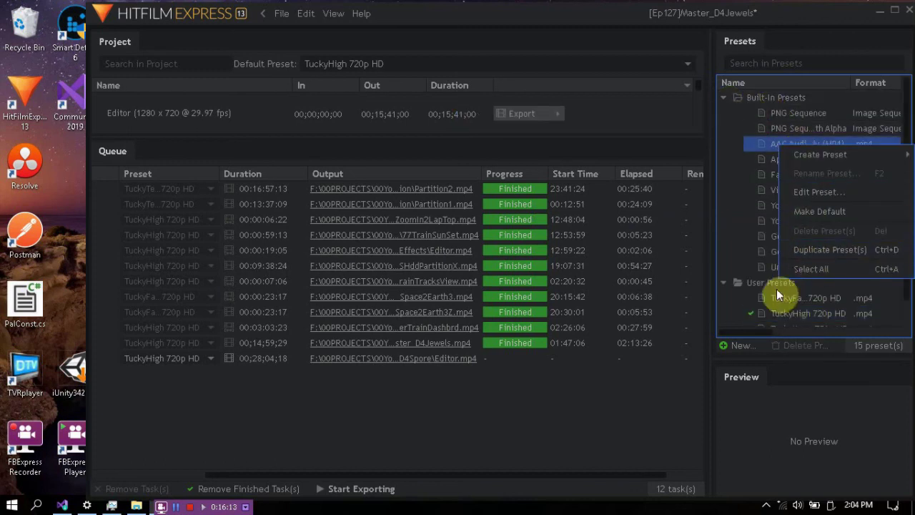
left_click(774, 315)
right_click(770, 313)
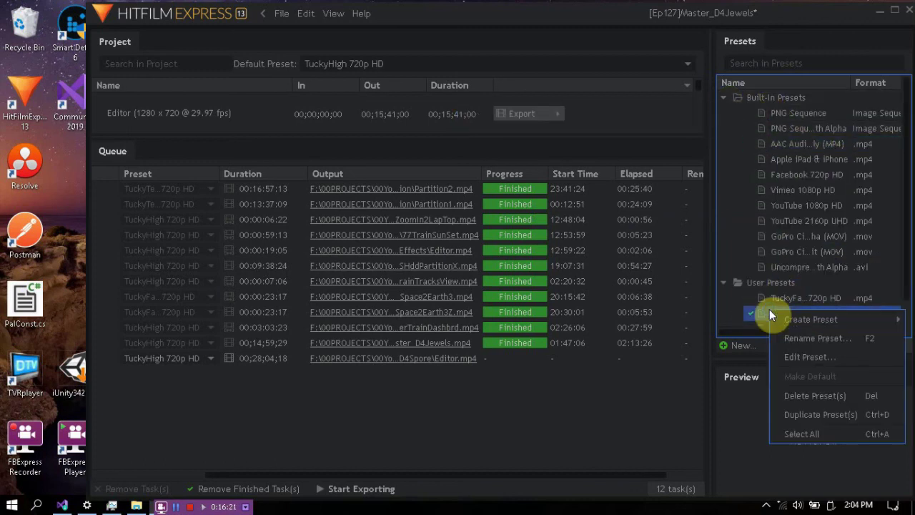
Open the TuckyHigh 720p HD preset for editing, review its frame rate, level choices and bitrates, and close it without changes.
left_click(798, 356)
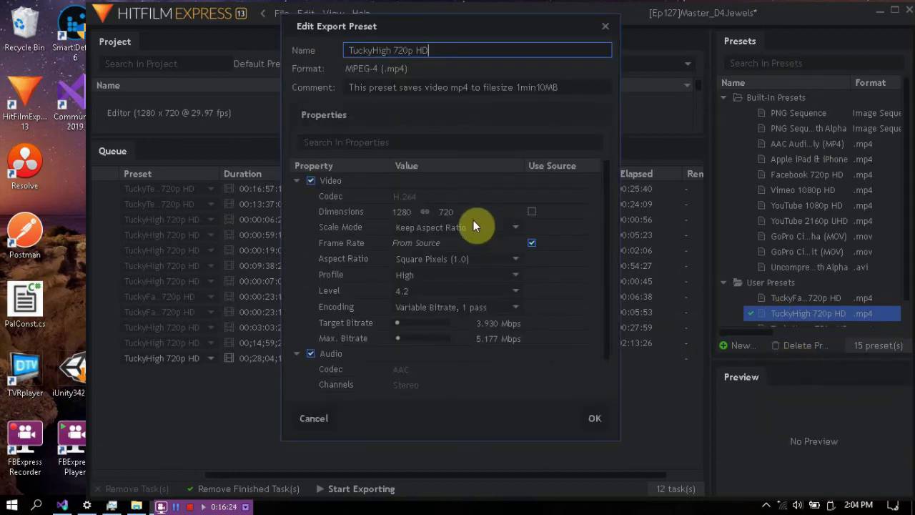
left_click(477, 244)
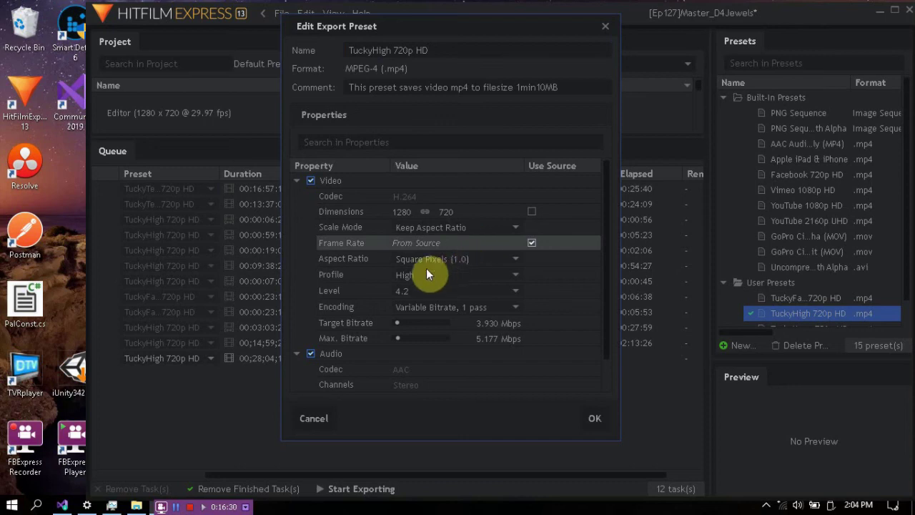
left_click(429, 291)
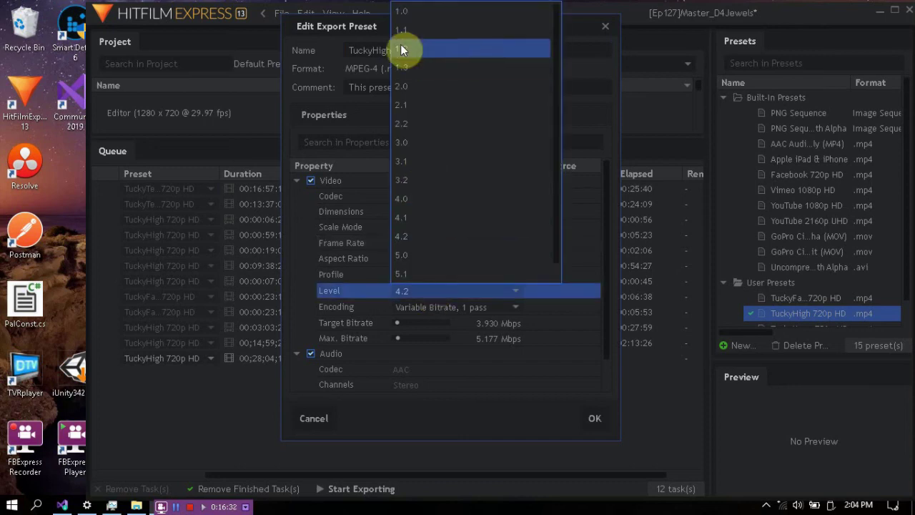
left_click(491, 323)
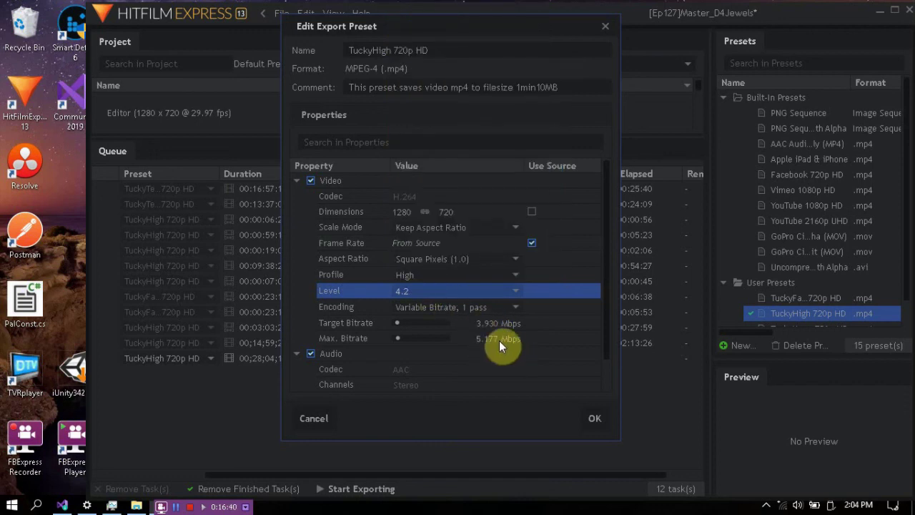
left_click(604, 27)
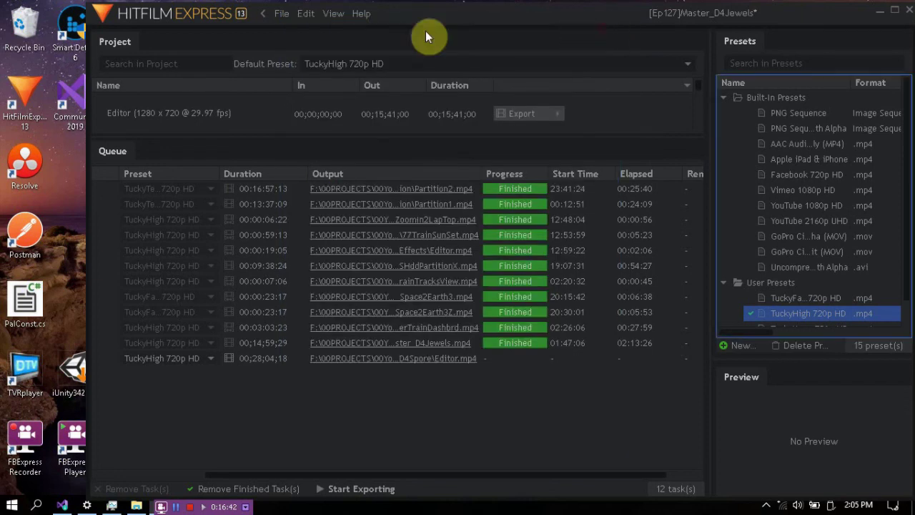
Collapse and restore the main command bar and check the view commands for the open project.
left_click(334, 15)
left_click(262, 14)
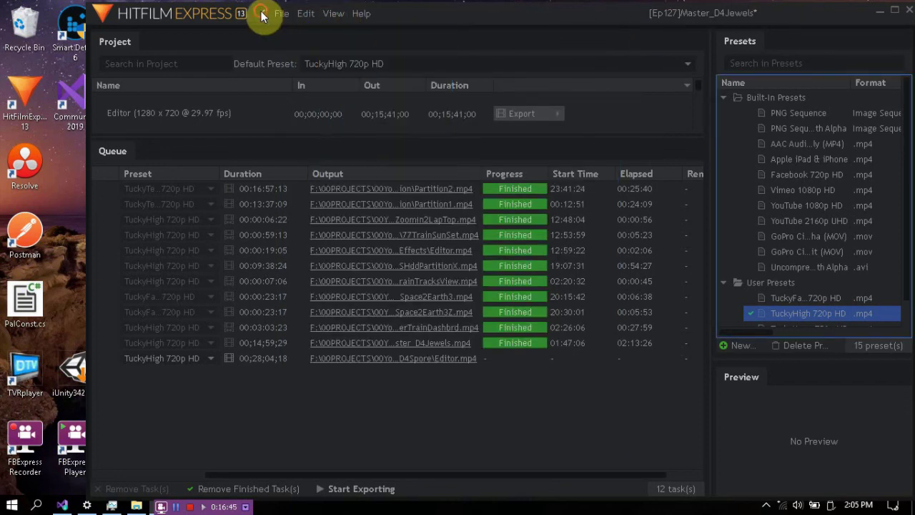
left_click(262, 14)
left_click(329, 14)
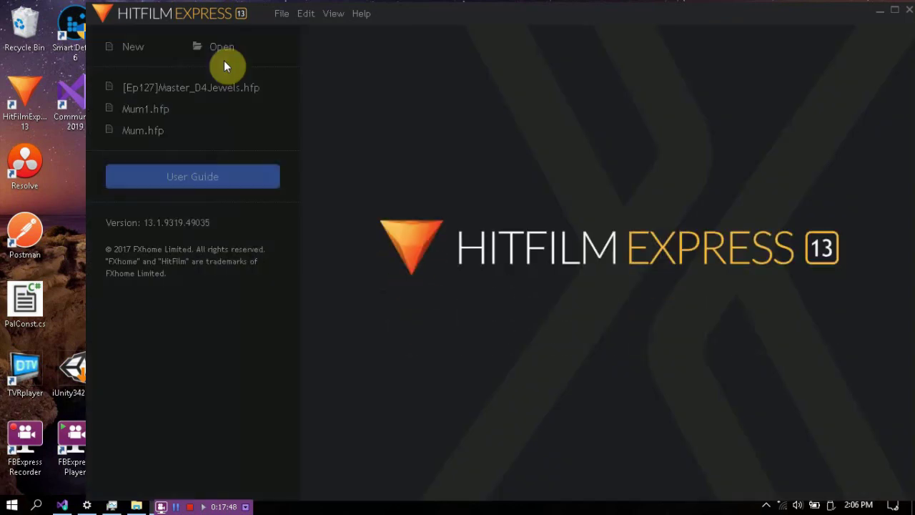
Check the file, edit and view commands offered on the Home screen with no project open, and switch to the Export screen.
left_click(282, 14)
left_click(307, 14)
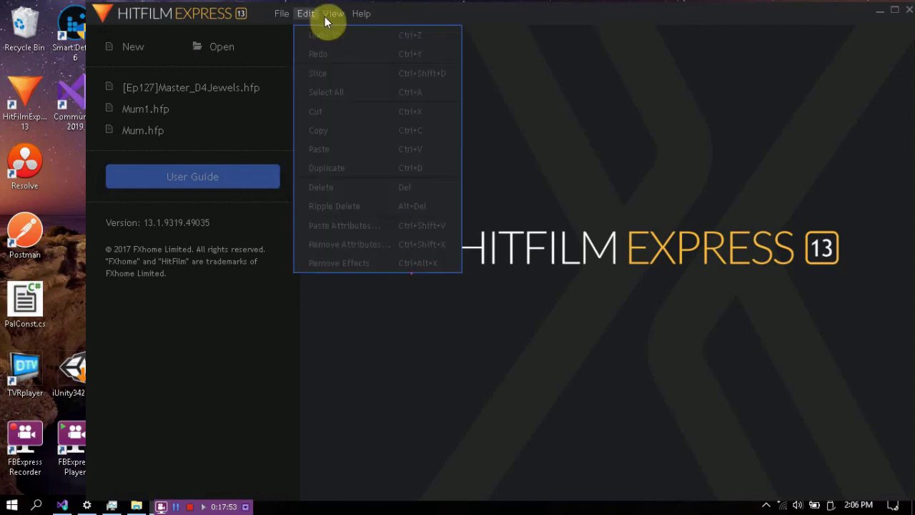
left_click(338, 15)
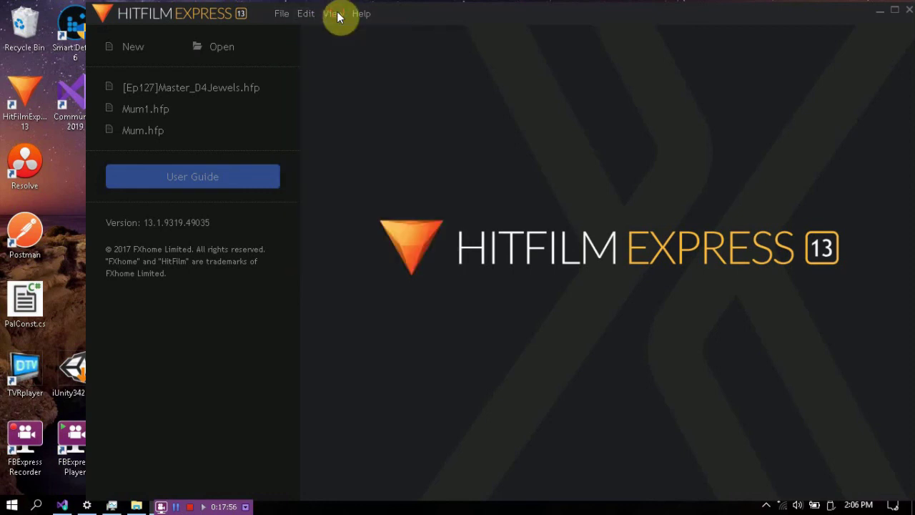
left_click(337, 14)
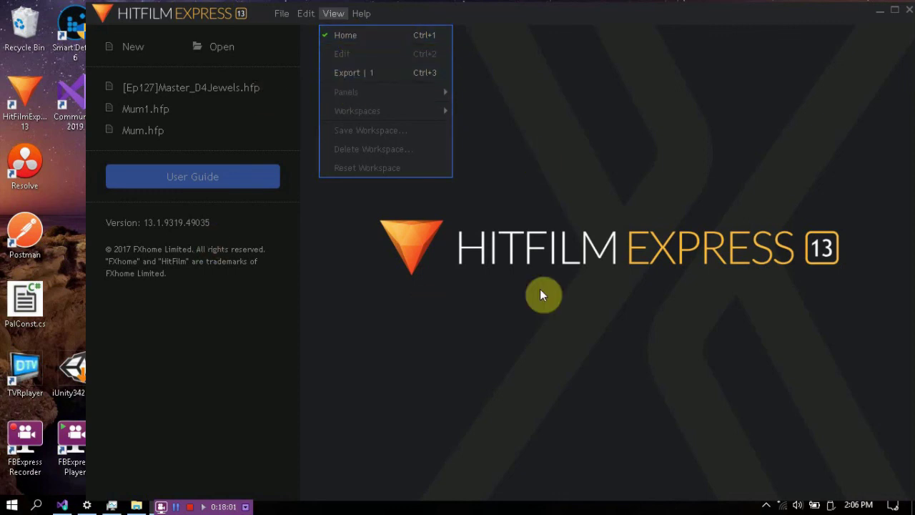
left_click(364, 73)
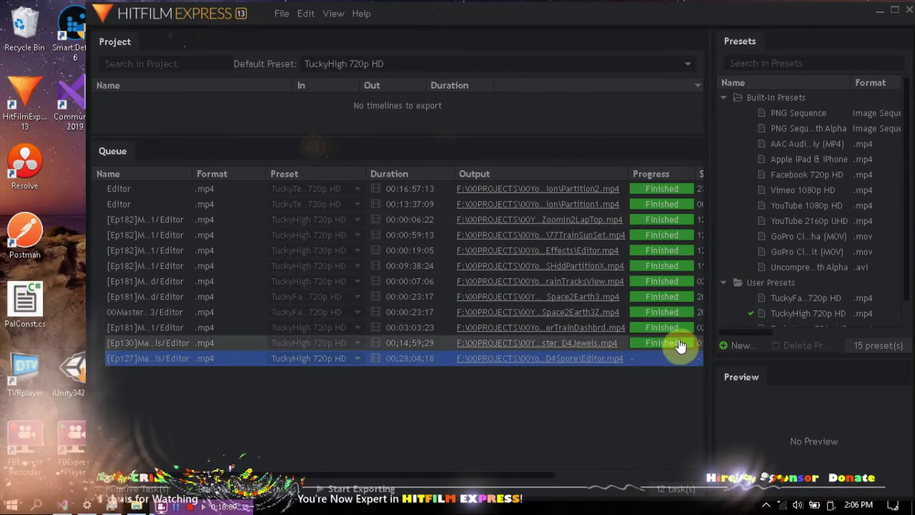
Review the file commands, recent projects and view commands offered on the Export screen without an open project.
left_click(285, 15)
mouse_move(362, 77)
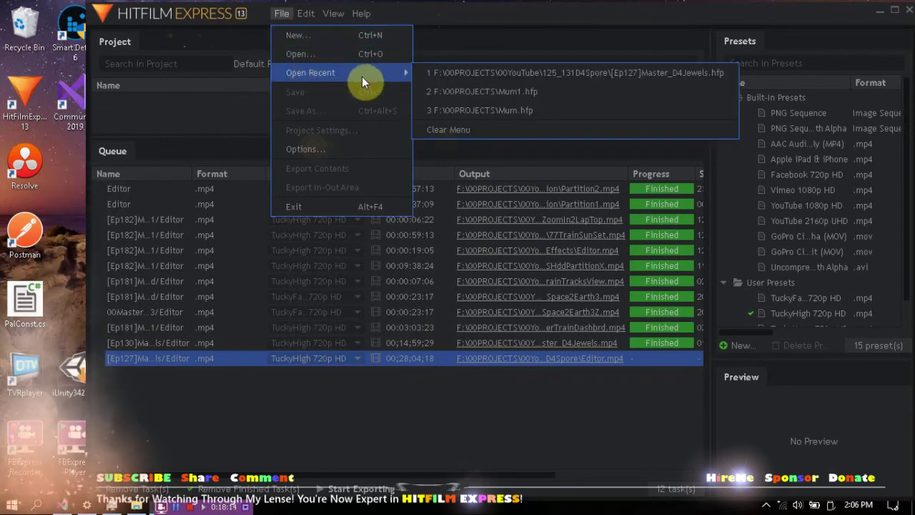
mouse_move(333, 14)
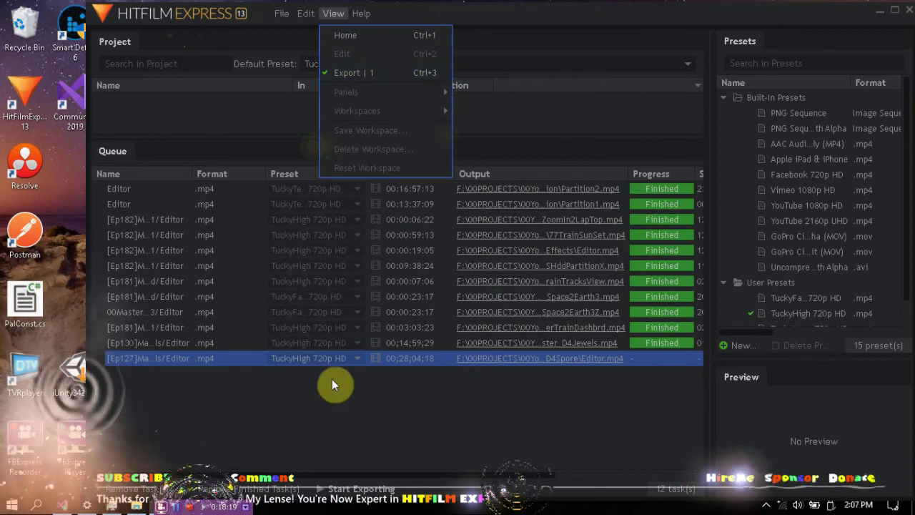
left_click(339, 409)
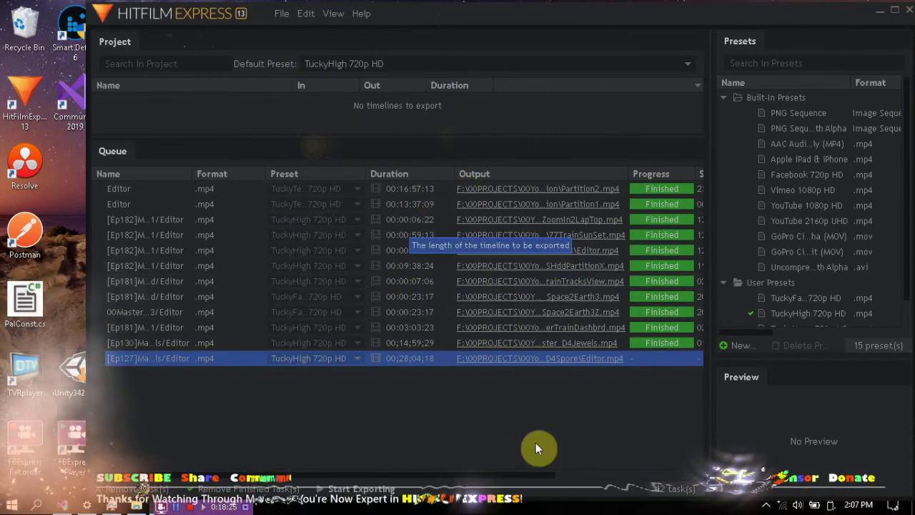
left_click(333, 14)
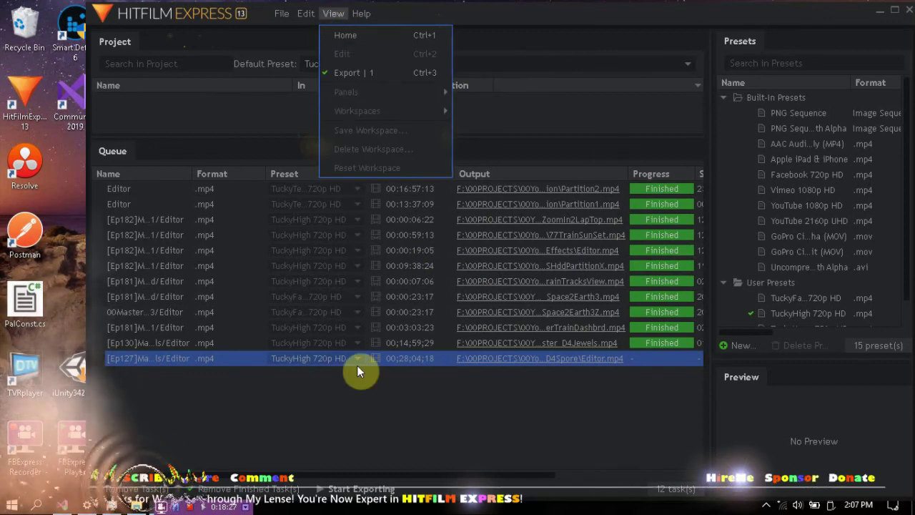